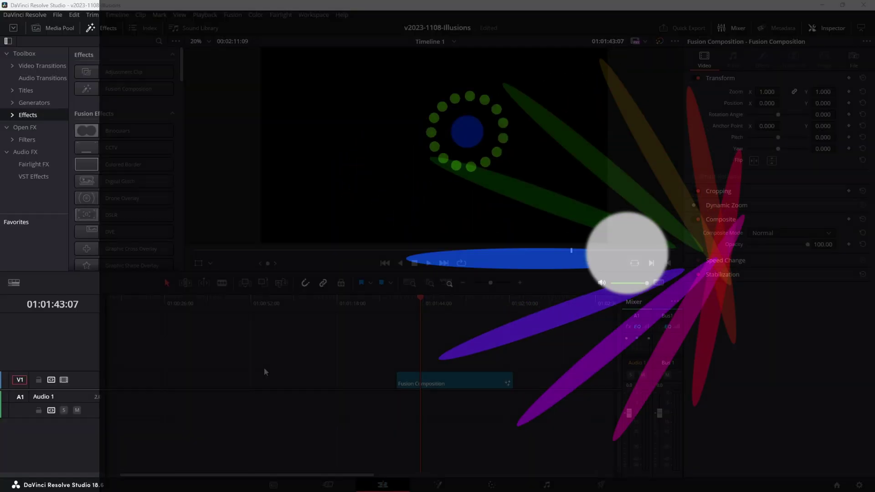
- Add a Fusion Composition to the timeline ahead of the existing one and open it on the Fusion page
drag(97, 93, 308, 380)
click(272, 324)
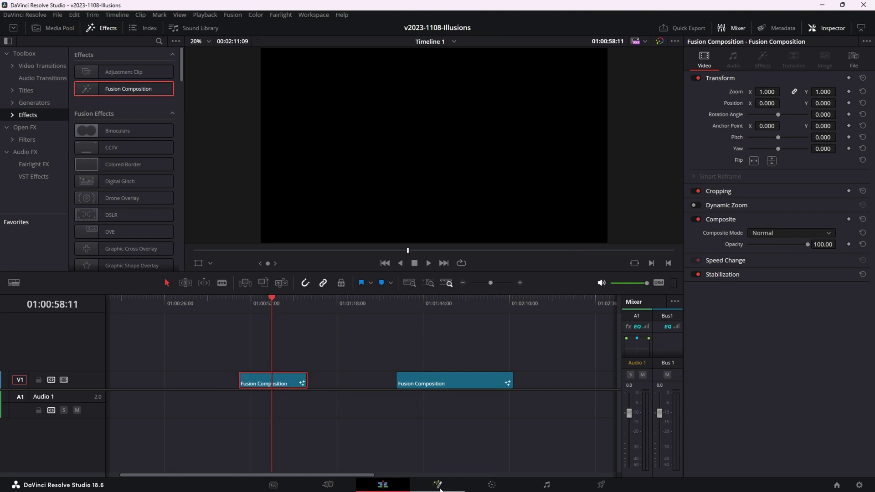
click(437, 485)
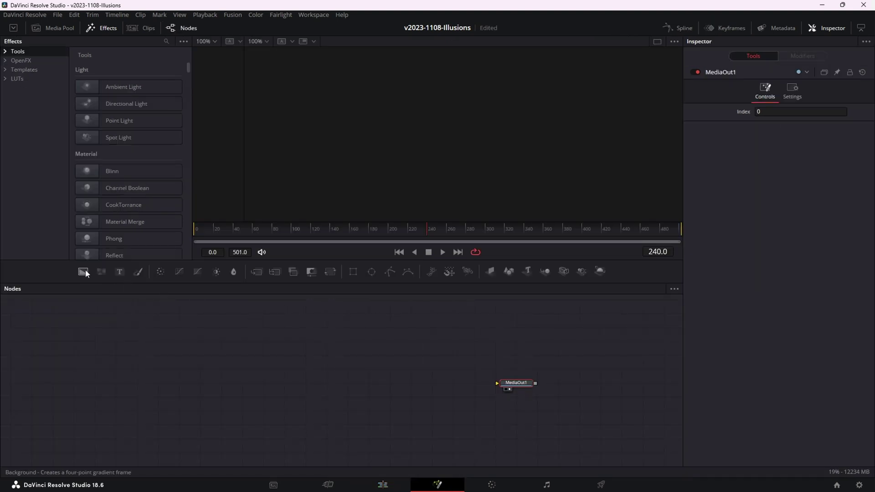
- Add a black Background node, connect it to MediaOut1, and line the two nodes up with space between them
drag(105, 401, 113, 411)
drag(390, 376, 502, 384)
drag(510, 383, 552, 397)
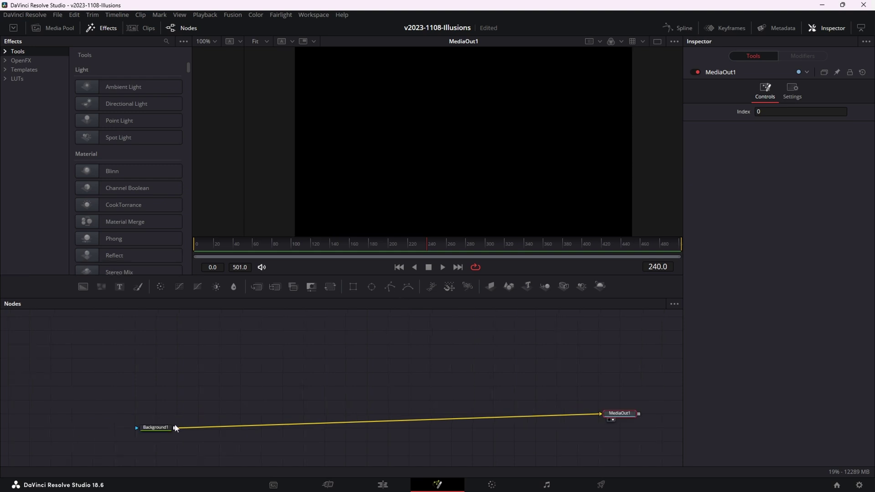
drag(152, 430, 193, 417)
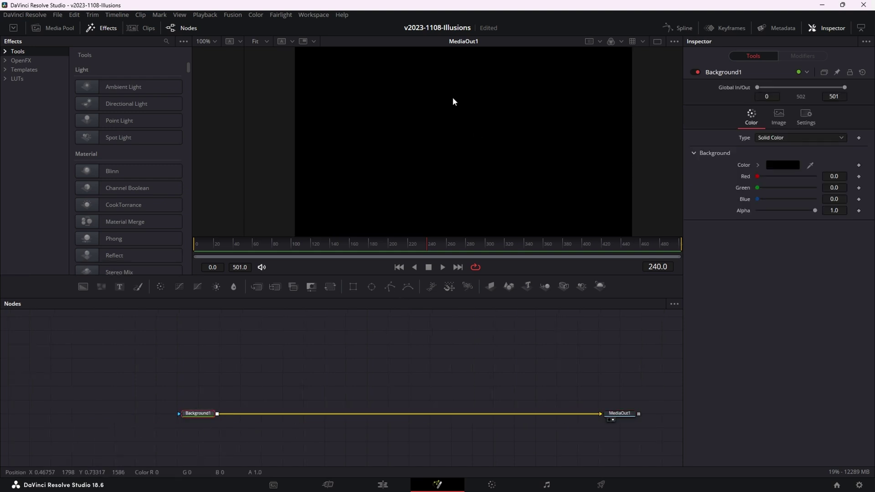
- Add two more Background nodes above Background1 and set the color of Background3 to white (#ffffff)
drag(121, 324, 200, 357)
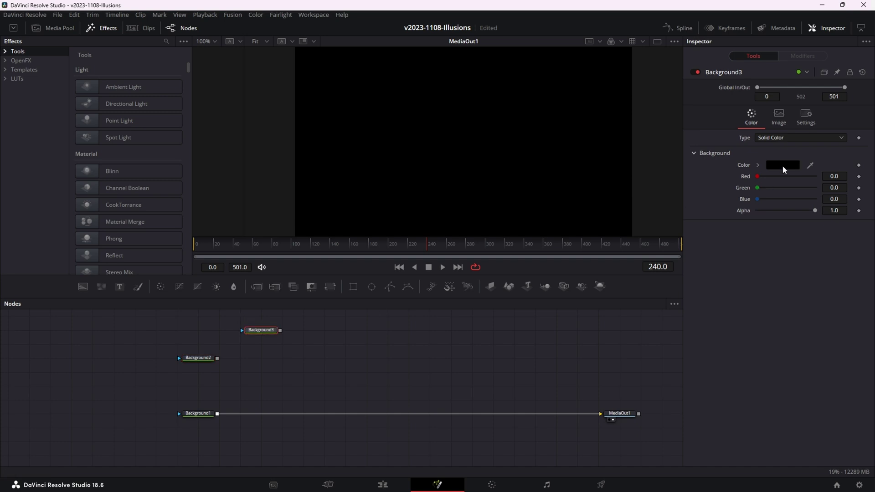
click(782, 167)
drag(539, 187, 539, 163)
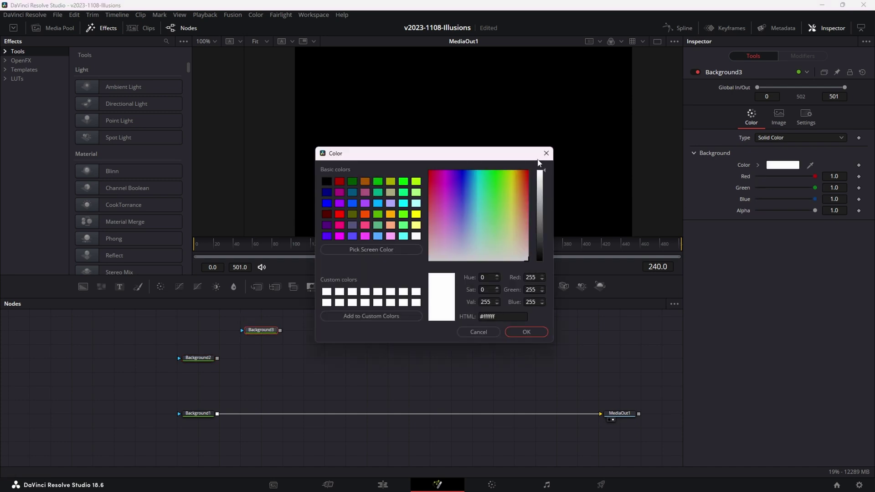
click(531, 333)
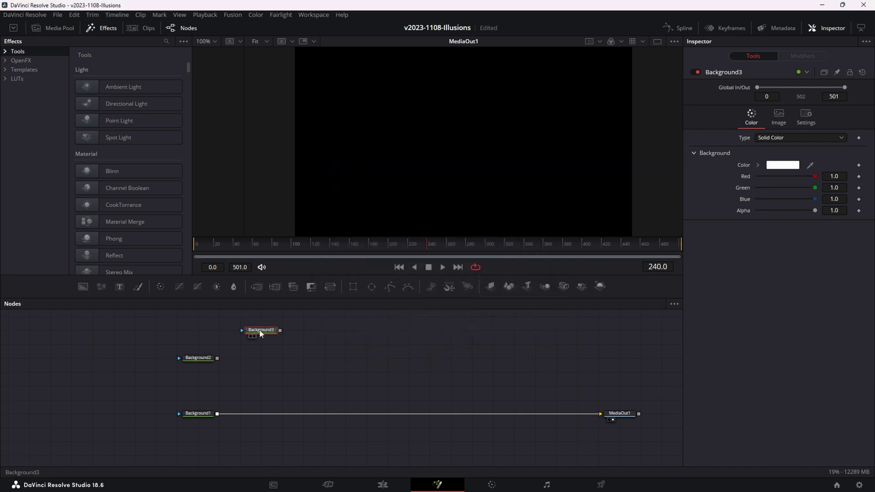
- Mask Background3 with a Rectangle shaped into a thin vertical line, width about 0.011 and height about 0.772
click(354, 286)
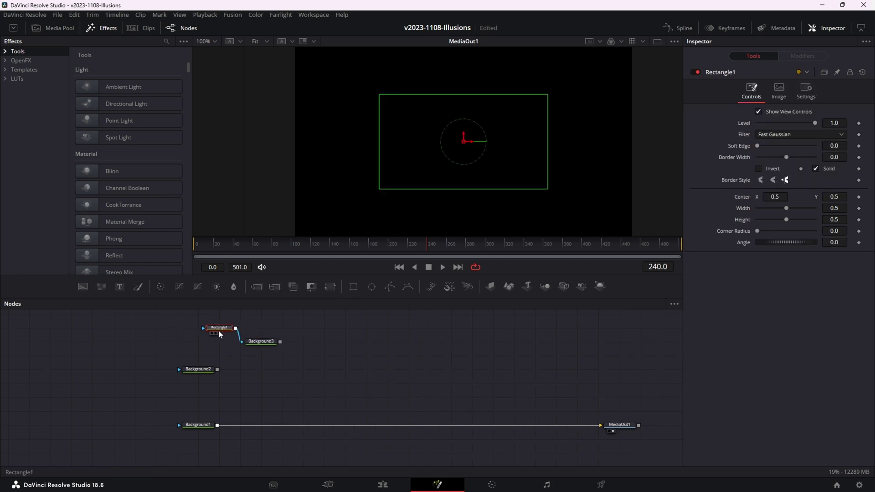
click(262, 344)
key(1)
drag(547, 149, 466, 149)
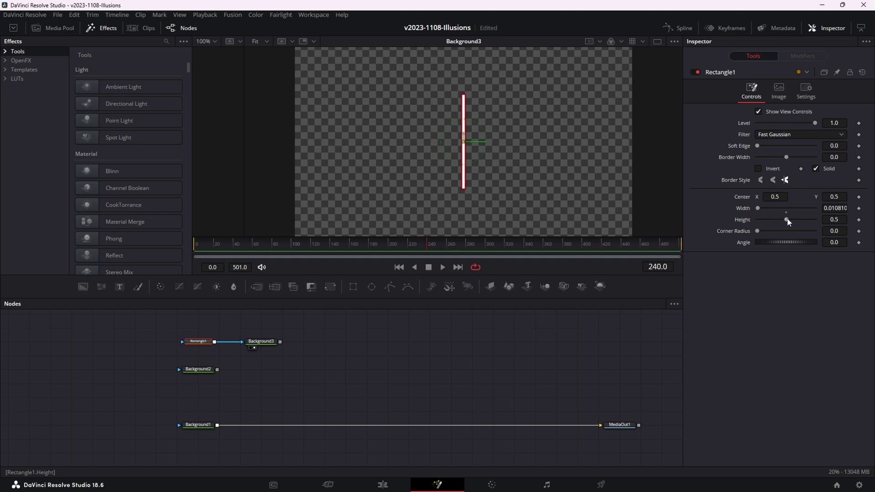
drag(803, 217, 803, 218)
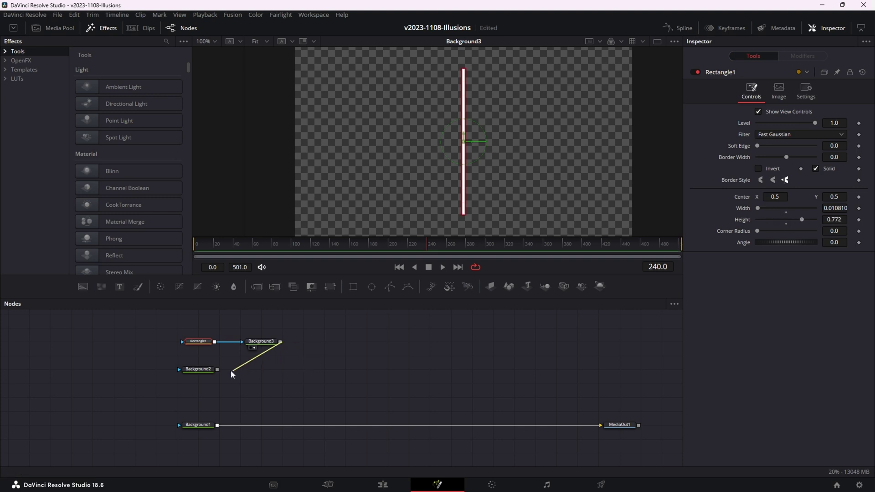
- Merge the masked white Background3 over Background2 and view the merged result
drag(218, 374, 218, 374)
click(203, 375)
click(268, 370)
key(1)
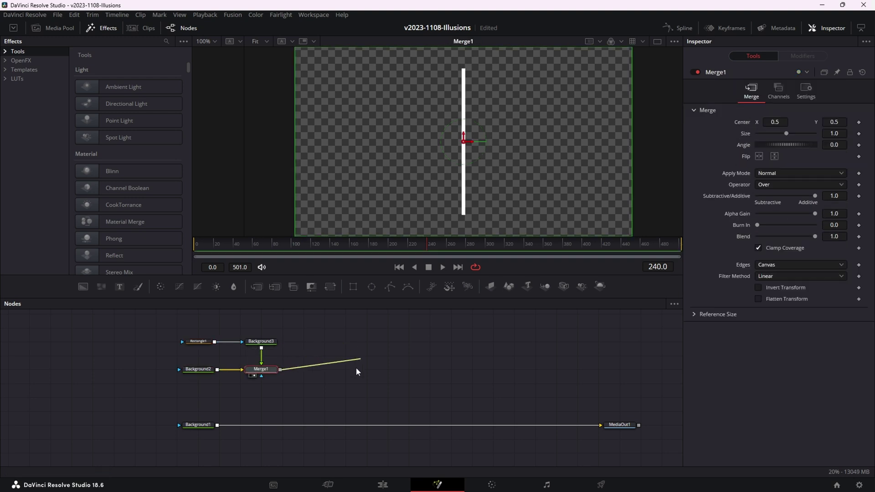
- Merge the Merge1 output over Background1 and view MediaOut1
drag(224, 423, 217, 427)
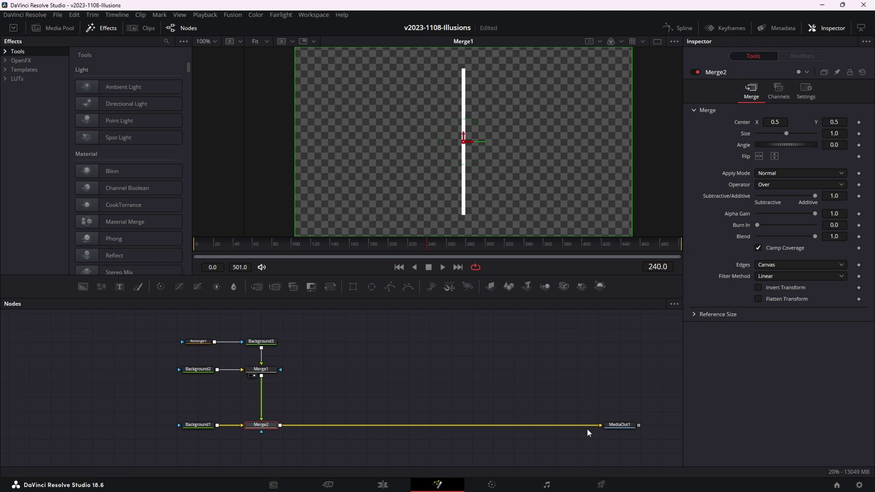
click(616, 431)
key(1)
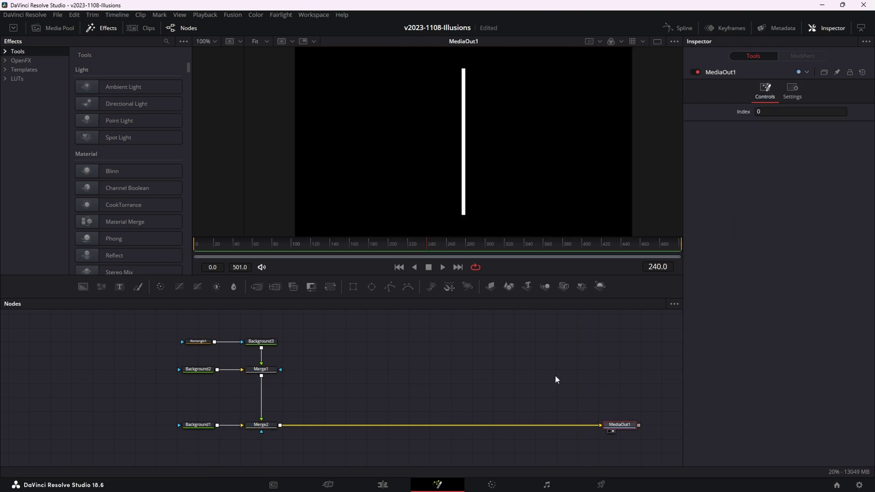
- Refine Rectangle1 to width 0.007, height 0.756 and corner radius 0.63
click(204, 344)
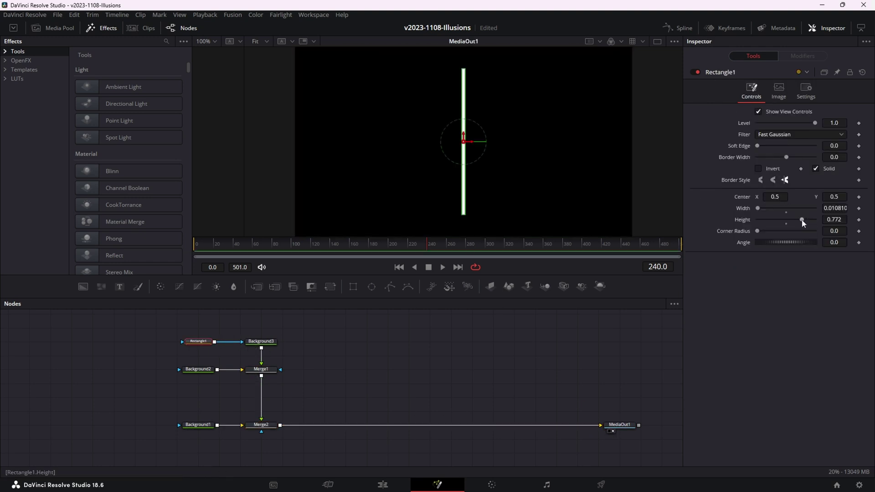
drag(803, 220, 802, 220)
drag(845, 208, 833, 208)
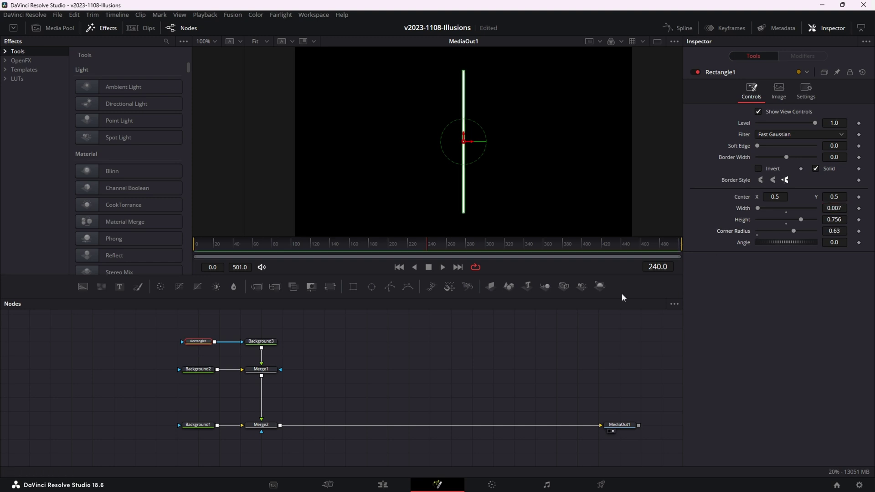
- Add a fourth Background node beside the line's nodes and set its color to blue (#0343f5)
click(271, 424)
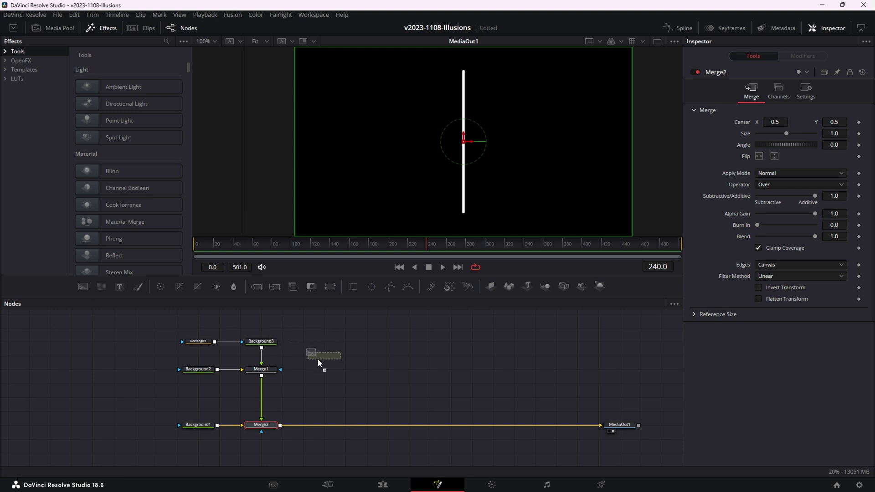
drag(318, 360, 319, 360)
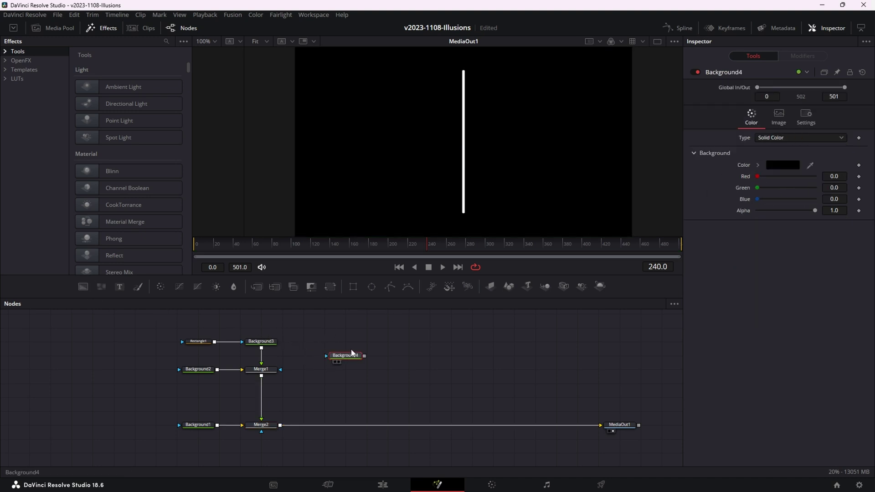
click(781, 166)
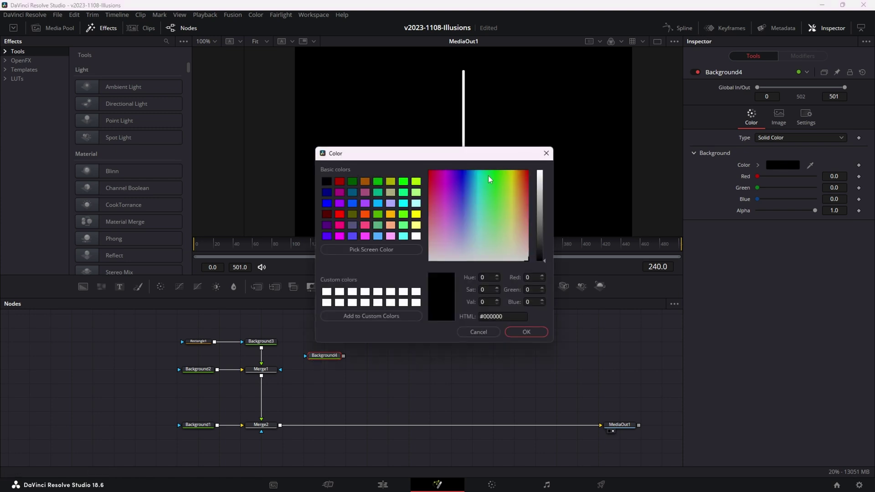
click(539, 175)
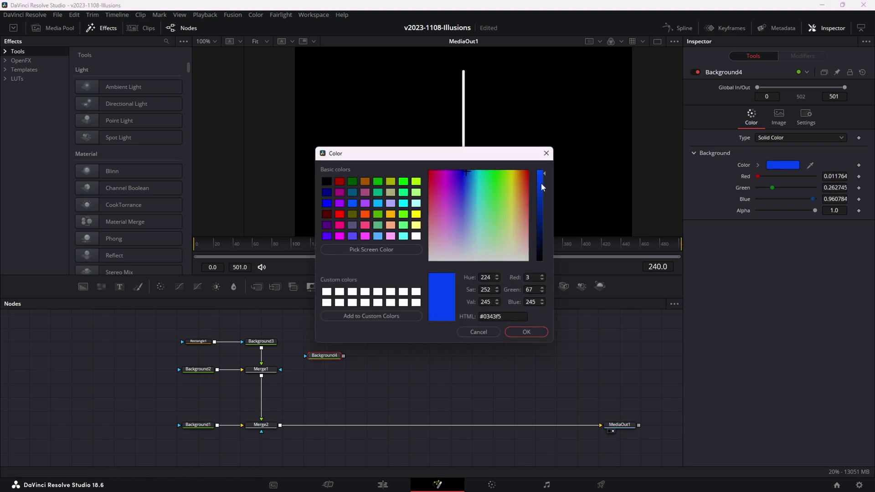
click(527, 331)
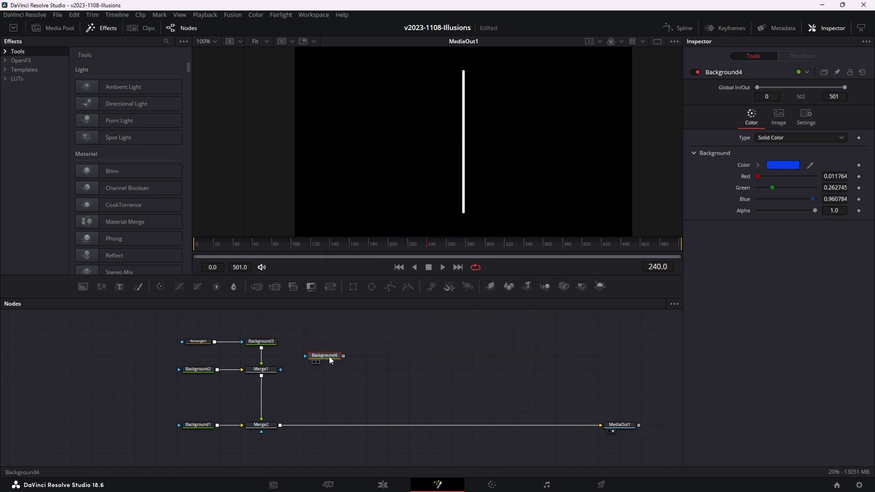
- Add an Ellipse mask to Background4, reduce it to a small circle, and place the mask node directly above Background4
click(372, 287)
drag(511, 204, 494, 173)
click(352, 357)
ctrl+click(347, 343)
drag(351, 356, 326, 351)
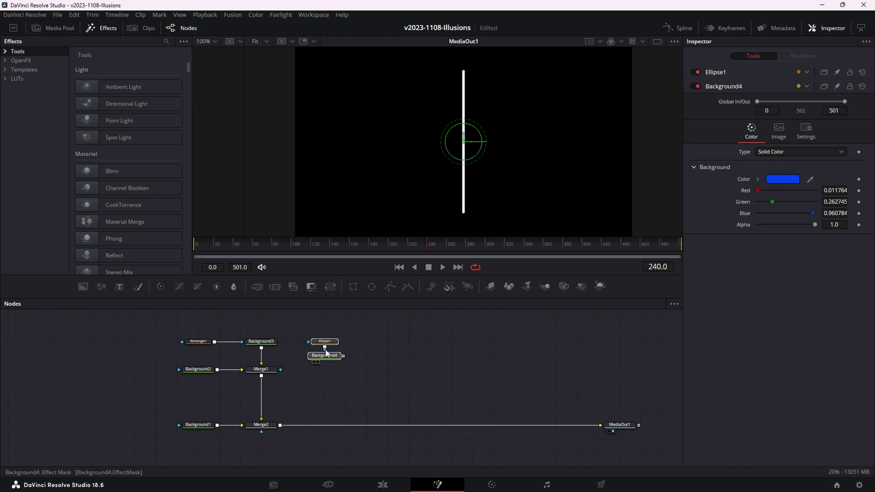
- Merge the blue circle over Merge1, shrink Ellipse1 to about 0.066 wide and high, and stack its nodes above Merge3
click(354, 358)
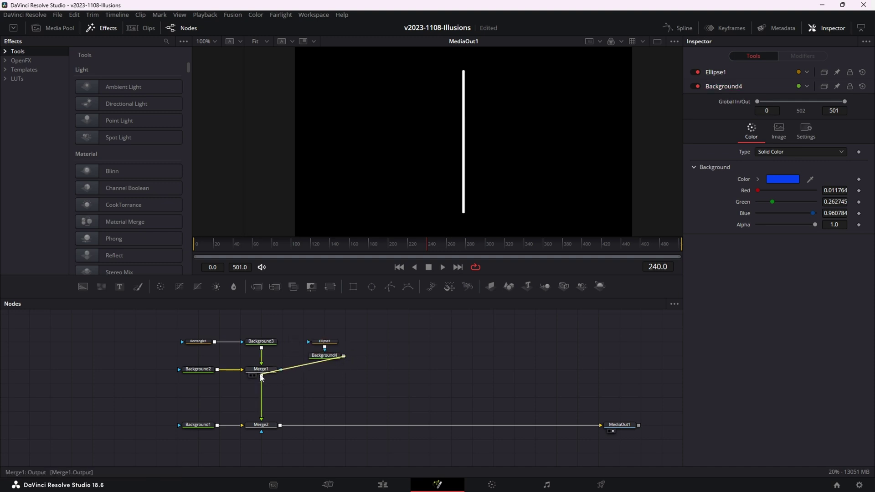
drag(285, 373, 282, 371)
drag(327, 344, 328, 330)
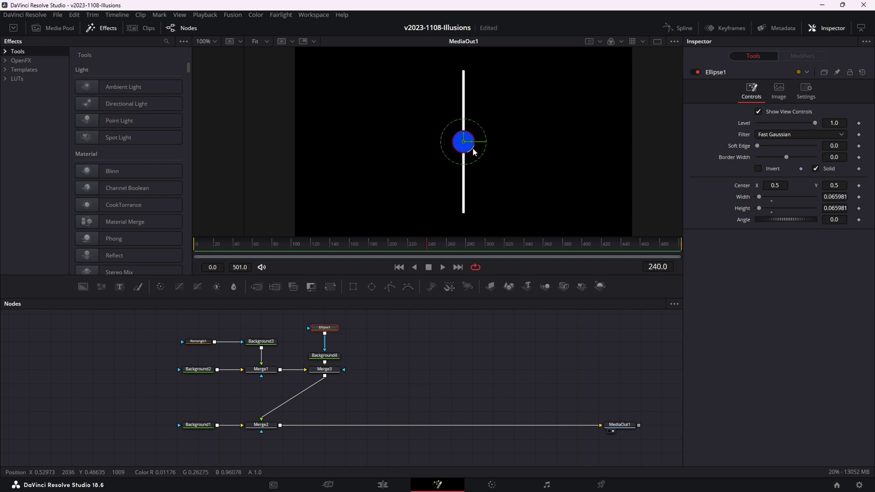
drag(325, 356, 325, 341)
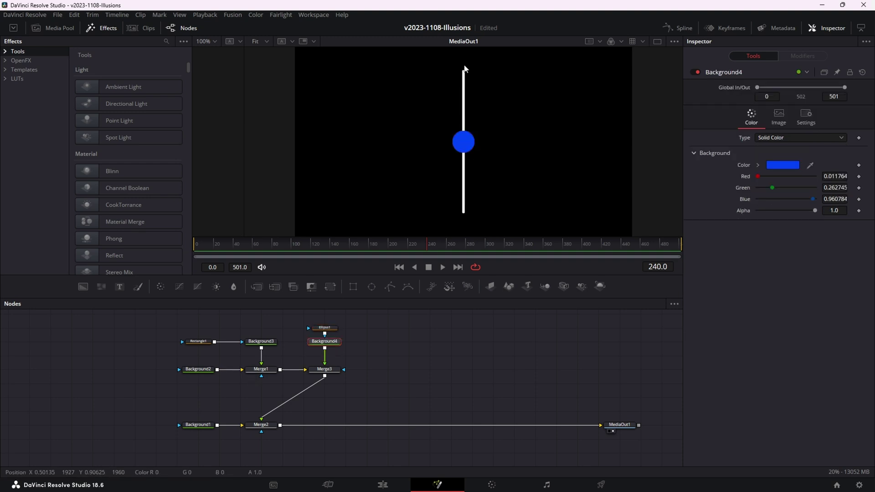
- Dim the vertical line by lowering the Blend of Merge1 to about 0.142
click(262, 372)
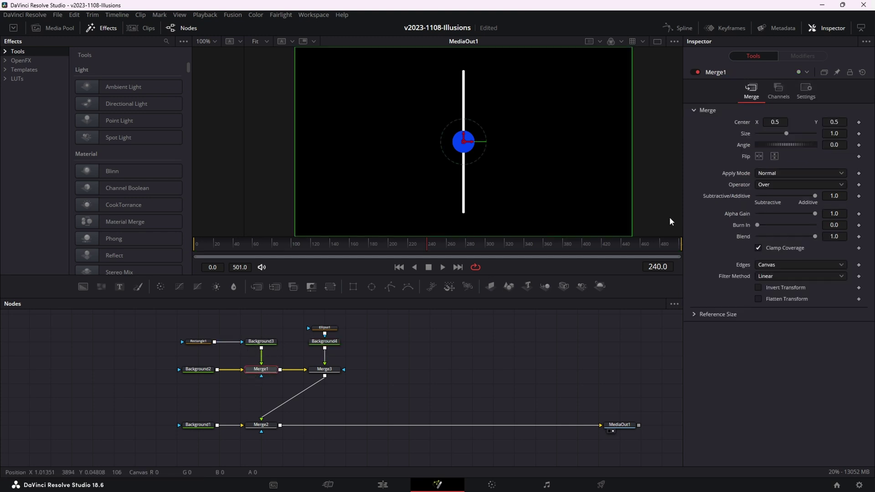
drag(781, 234, 767, 234)
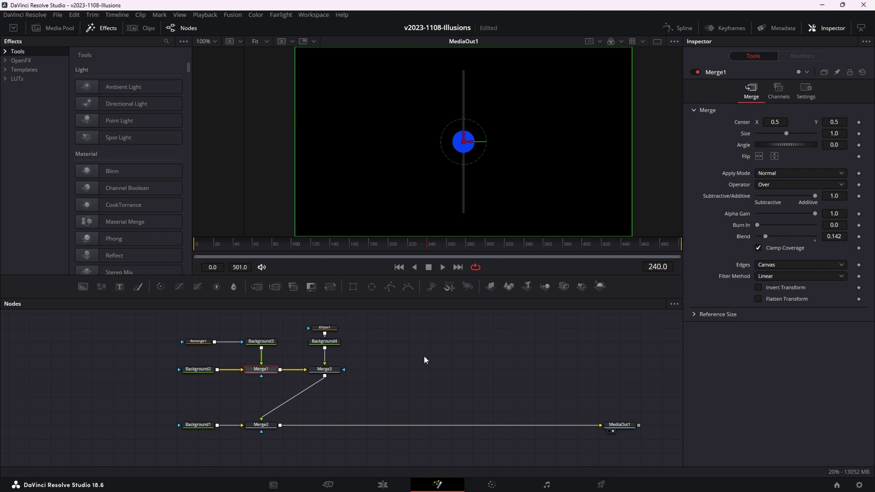
- Shift Ellipse1 and Background4 upward and insert a Transform node between Background4 and Merge3
drag(369, 353, 315, 325)
drag(329, 342, 330, 331)
click(388, 339)
click(328, 334)
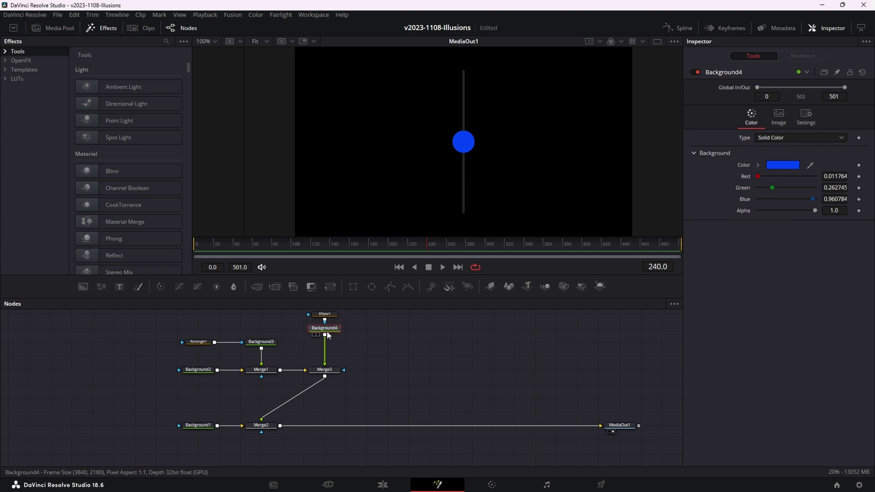
click(337, 289)
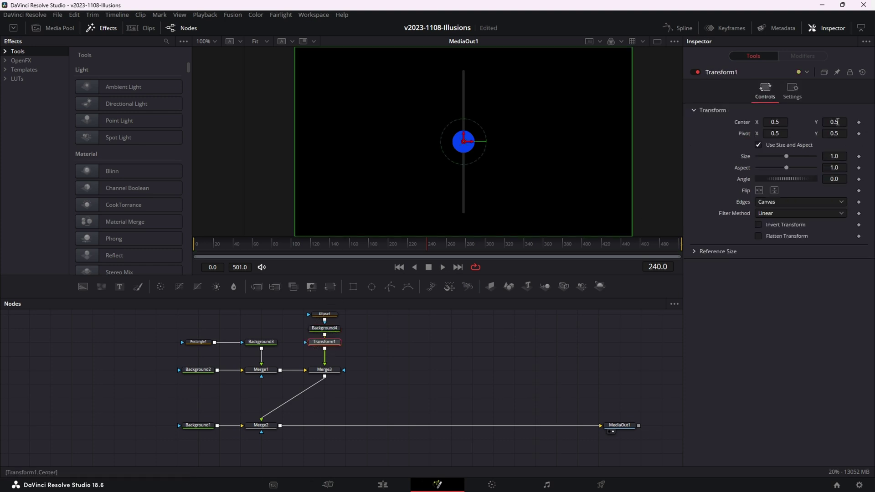
- Move the blue circle to the upper end of the line by setting the Center Y of Transform1 to 0.8
drag(833, 122, 768, 122)
drag(270, 121, 463, 77)
key(ctrl+z)
click(835, 121)
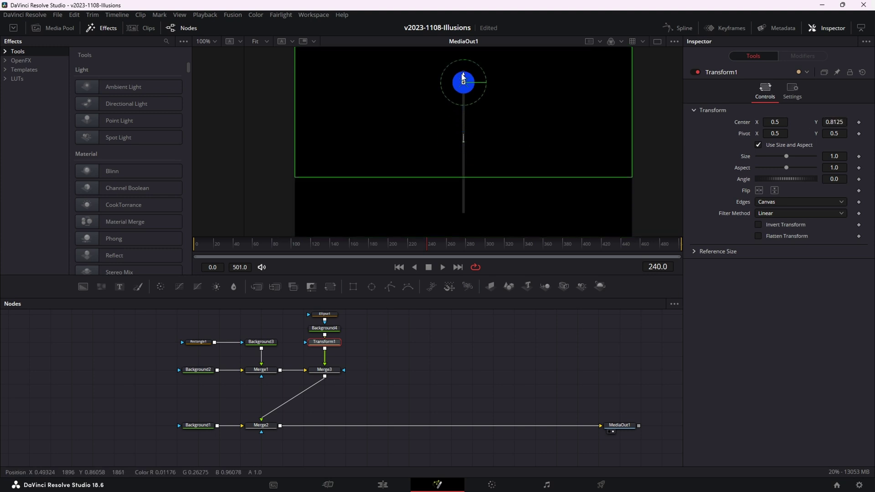
click(834, 122)
key(Delete)
key(Delete)
key(Delete)
key(Return)
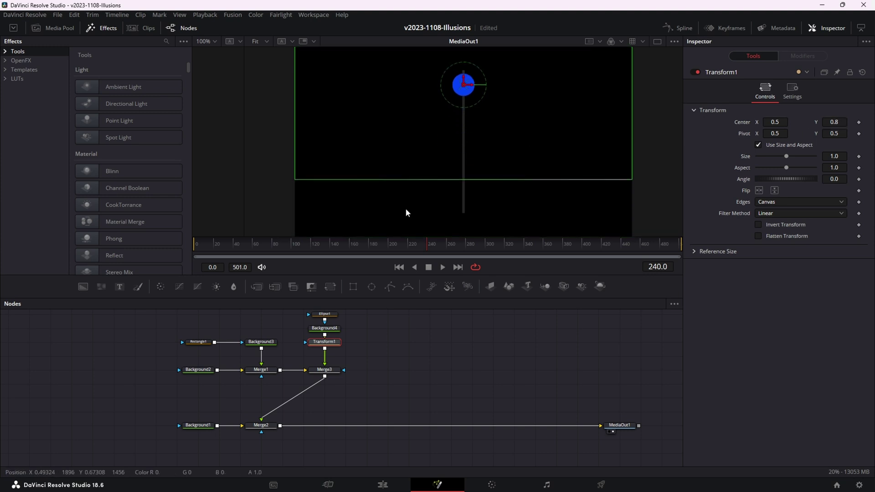
- Keyframe the Center of Transform1 at frame 0, and set its Center Y to 0.2 at frame 40
drag(231, 249, 165, 243)
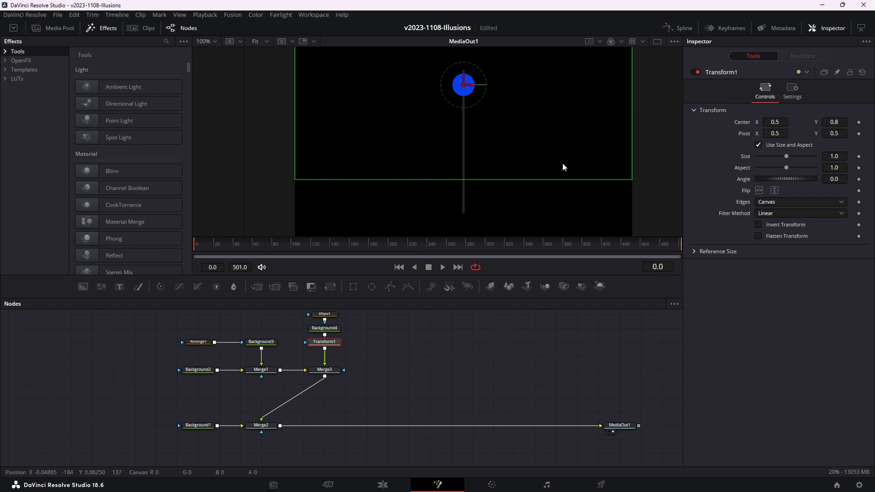
click(859, 123)
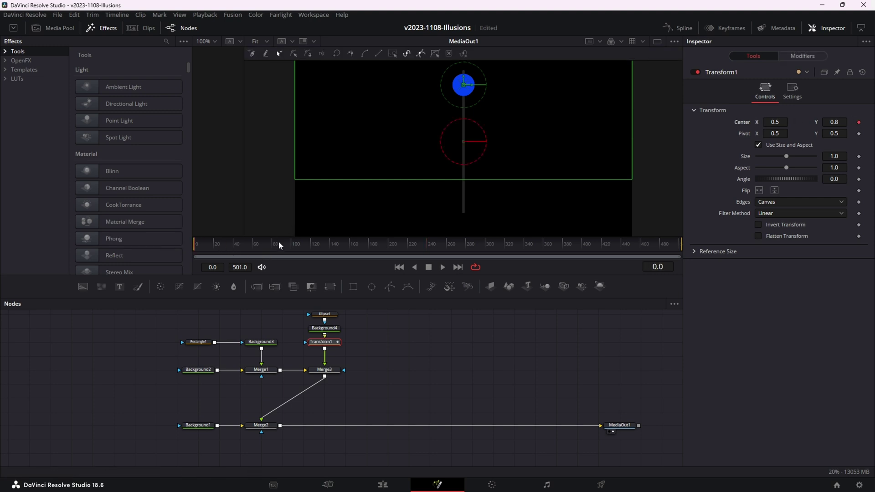
click(233, 246)
drag(464, 78, 462, 194)
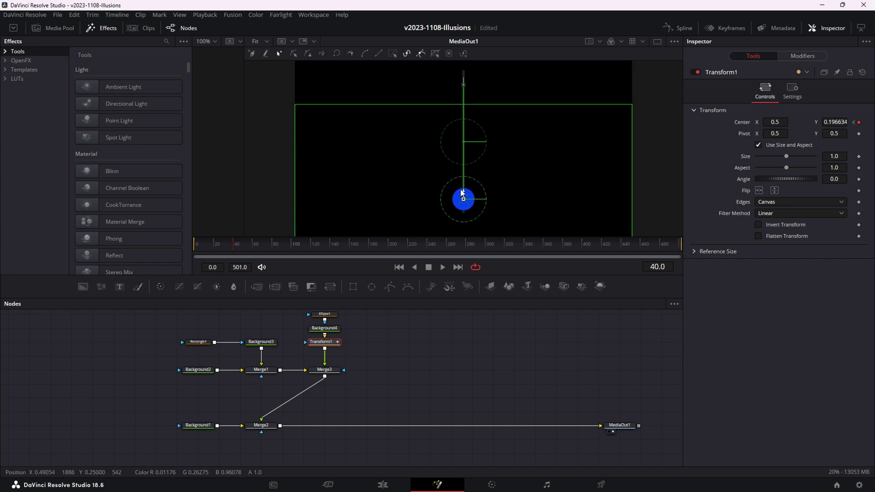
click(825, 122)
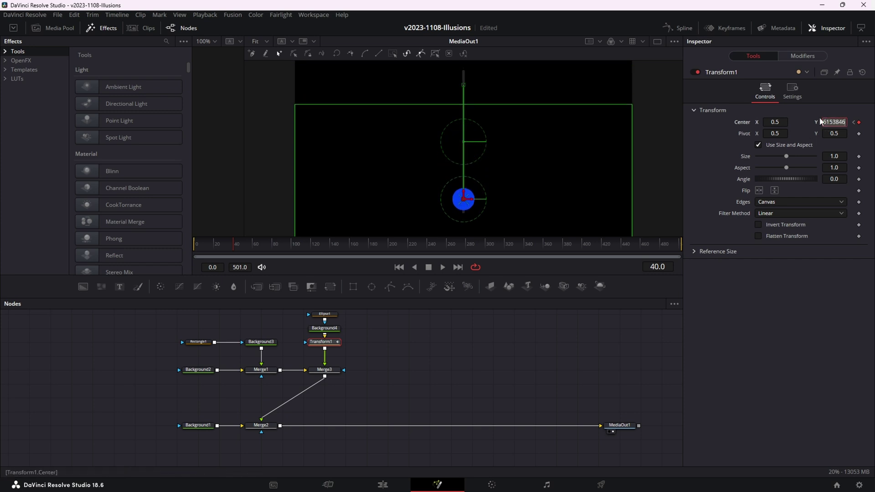
text(0.2)
key(Return)
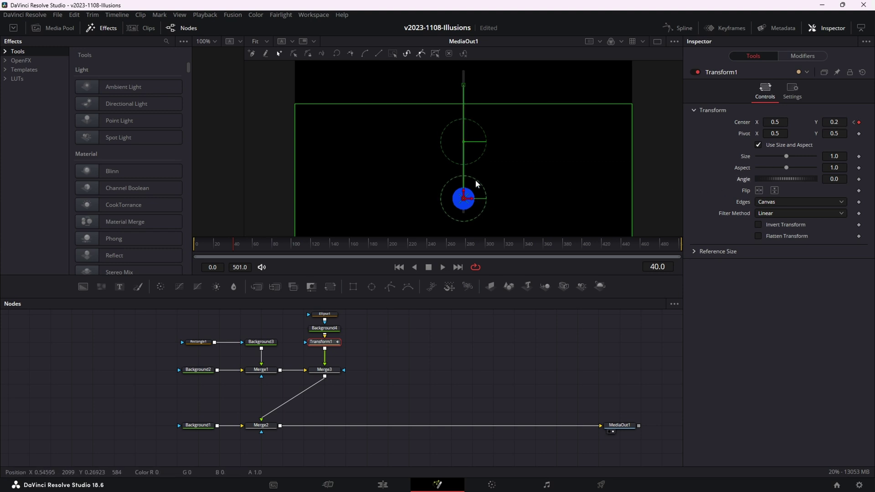
- Play back and scrub the timeline around frame 40 to check the blue circle's movement along the line
click(222, 245)
key(space)
key(space)
click(231, 245)
mouse_move(231, 244)
mouse_down()
mouse_move(299, 244)
mouse_move(233, 245)
mouse_up()
click(269, 244)
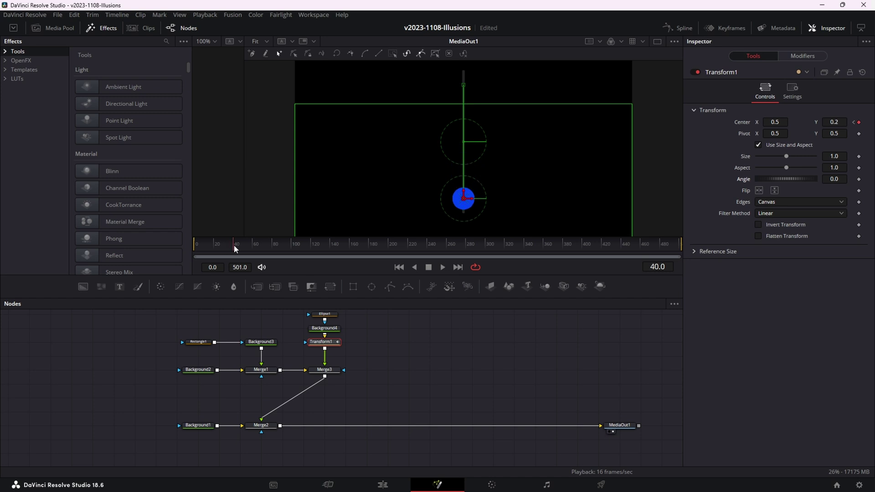
- Make the Displacement curve of Transform1's Center path repeat as a ping-pong, and play back beyond frame 40 to check it
click(686, 29)
click(222, 349)
click(641, 305)
drag(659, 327, 317, 445)
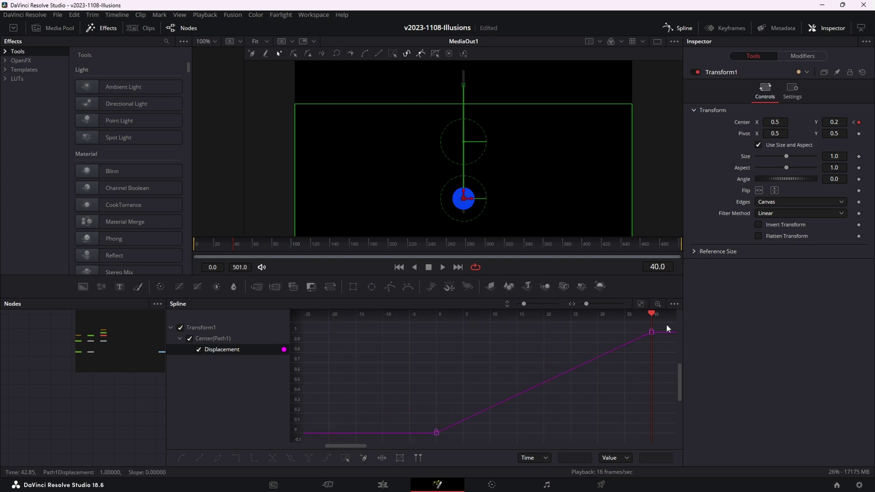
drag(667, 324, 423, 437)
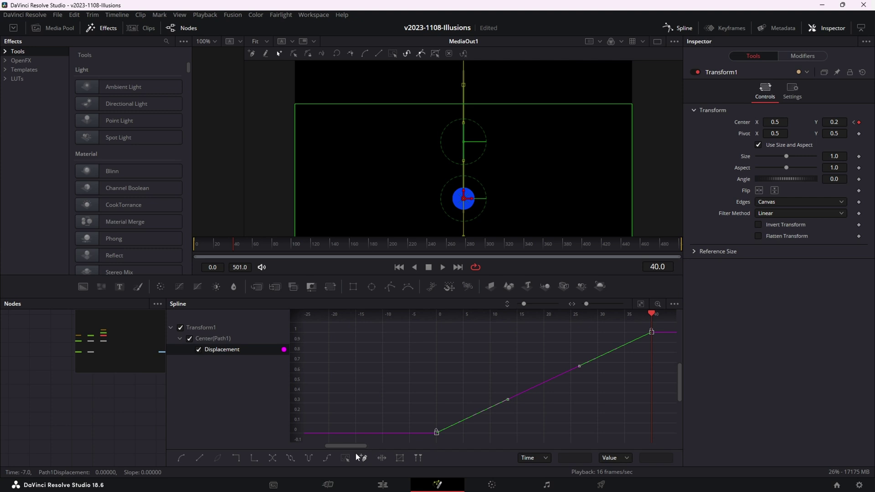
click(309, 459)
drag(587, 381, 540, 381)
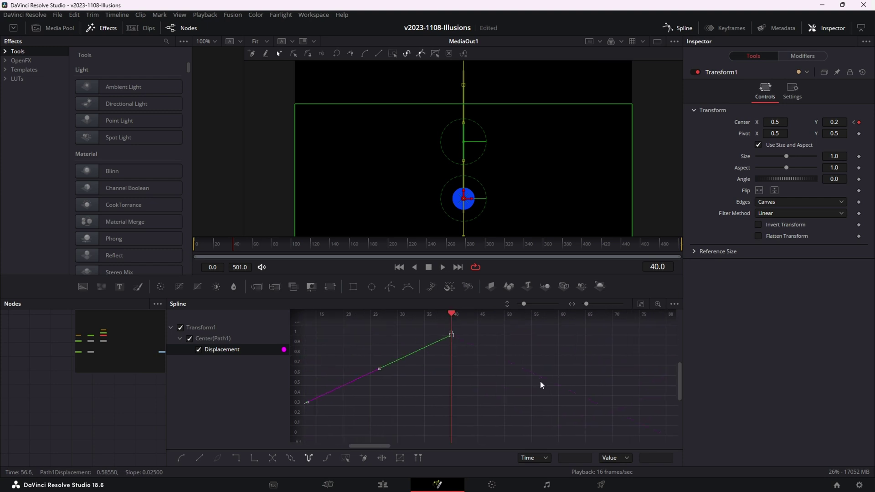
click(295, 242)
key(space)
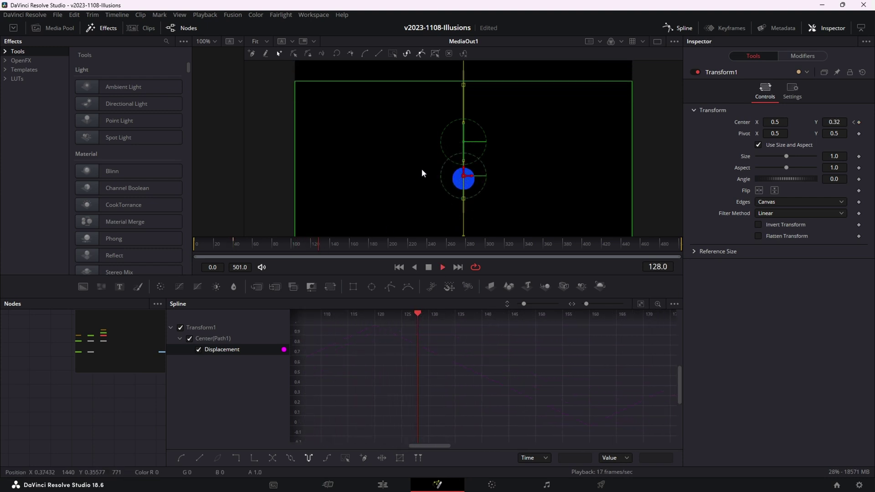
click(683, 25)
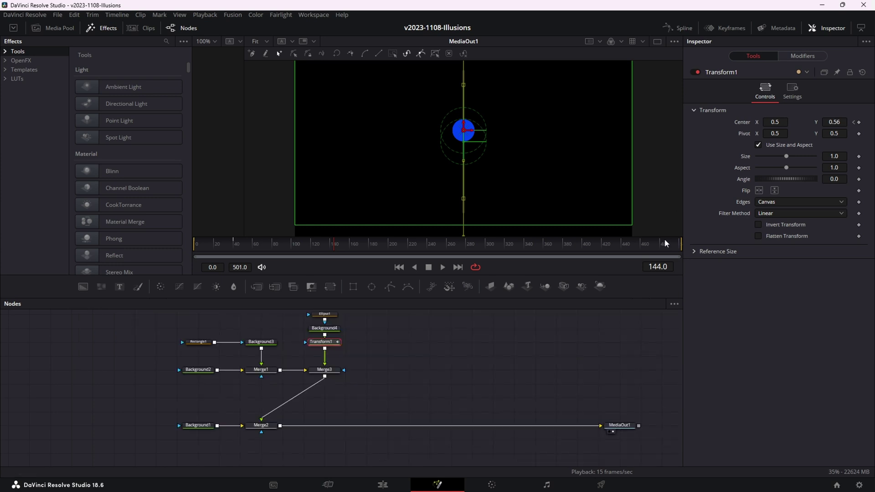
- Move the whole line and circle node group so that Merge3 sits directly above Merge2
click(624, 425)
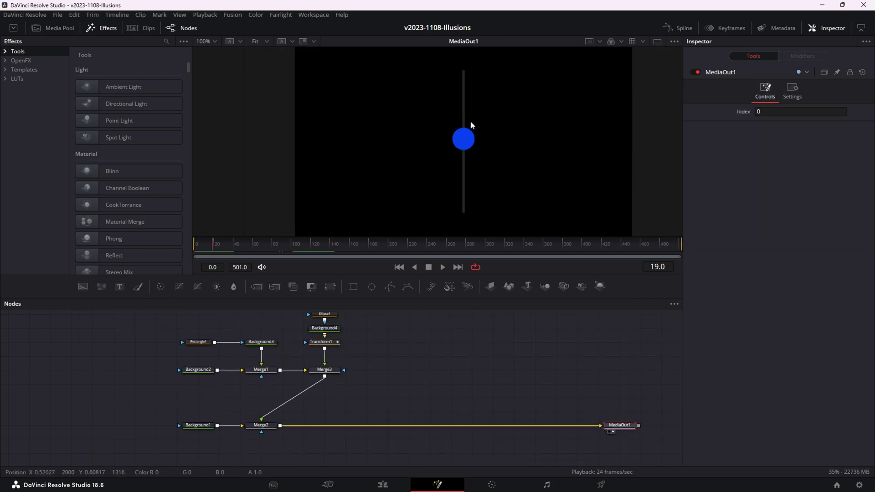
click(389, 340)
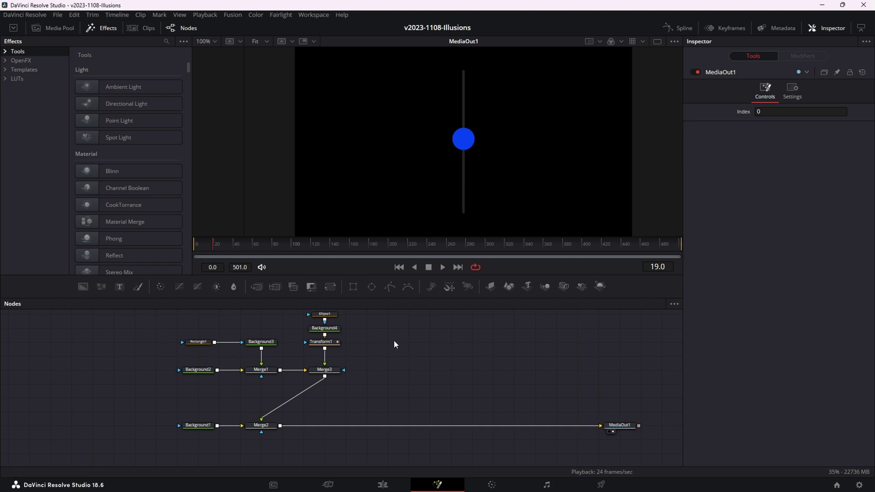
drag(380, 343, 401, 375)
drag(135, 330, 364, 413)
drag(346, 400, 281, 383)
click(282, 387)
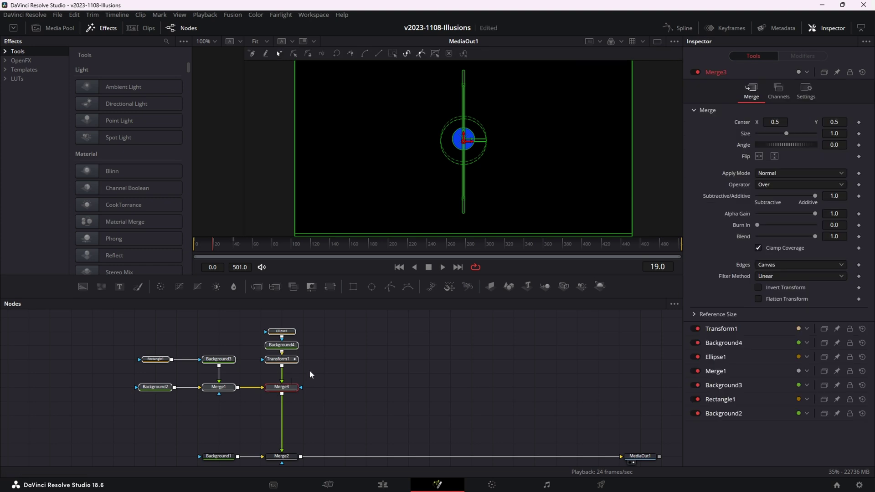
click(420, 354)
- Insert a Duplicate node between Merge3 and Merge2 and set its Copies to 5
click(283, 387)
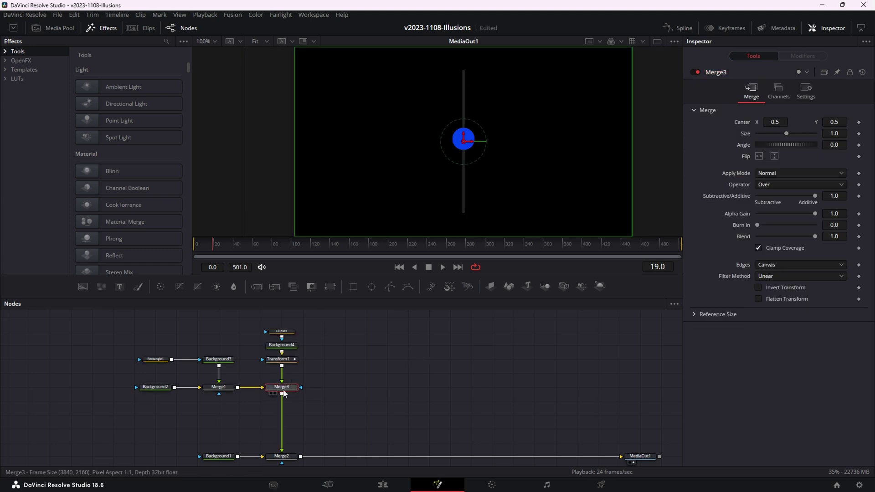
key(shift+space)
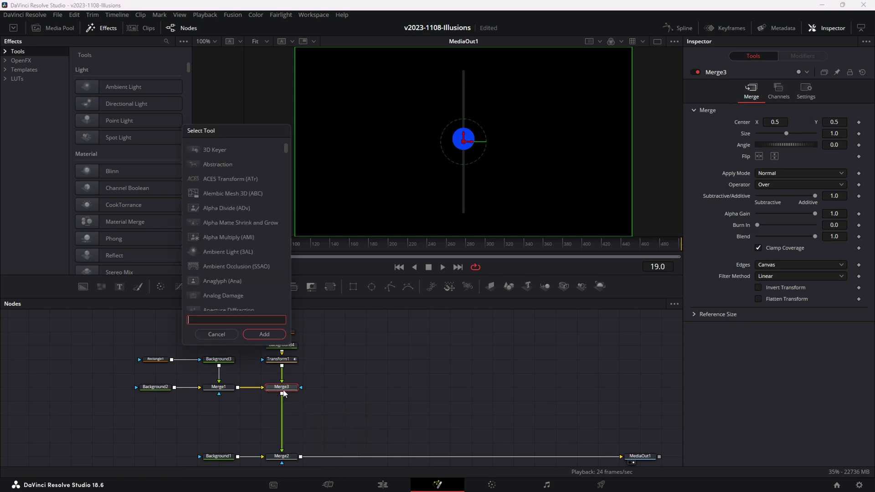
text(dup)
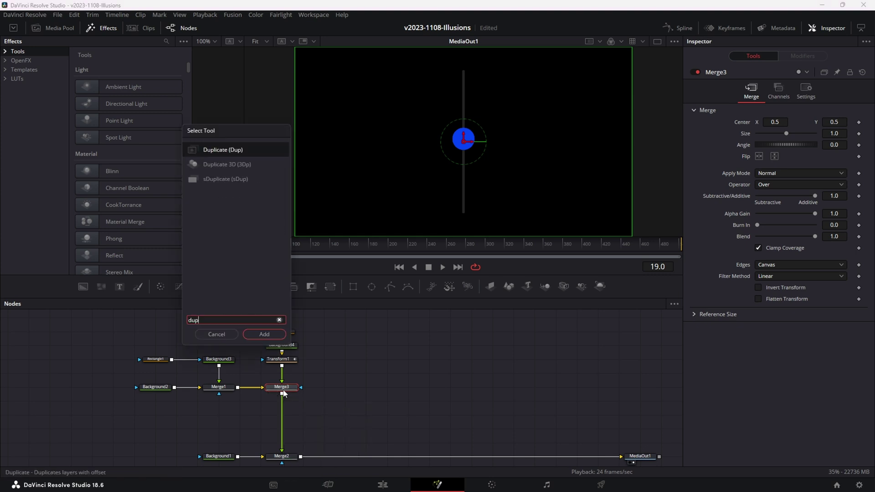
key(Return)
click(840, 113)
text(5)
key(Return)
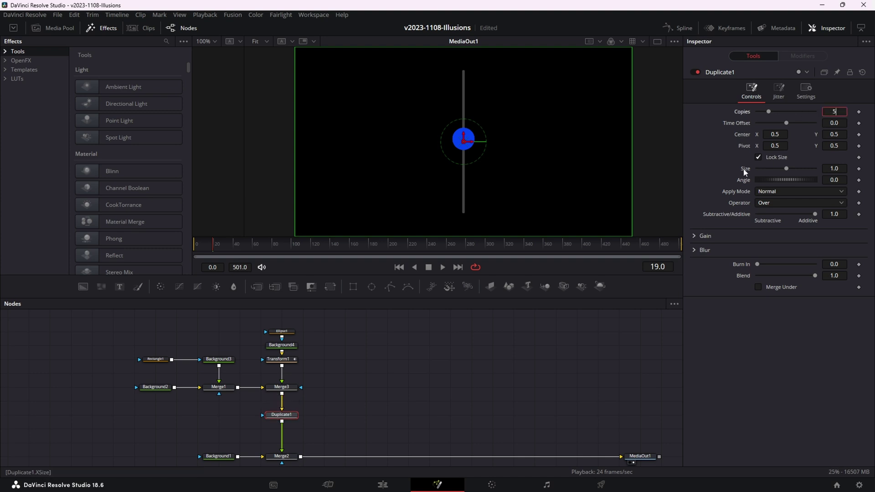
- Try Duplicate1's Angle at about 26.1 near frame 7, and drive it with the expression 360/Copies
mouse_move(778, 179)
mouse_down()
mouse_move(791, 181)
mouse_move(764, 182)
mouse_up()
drag(240, 246, 203, 254)
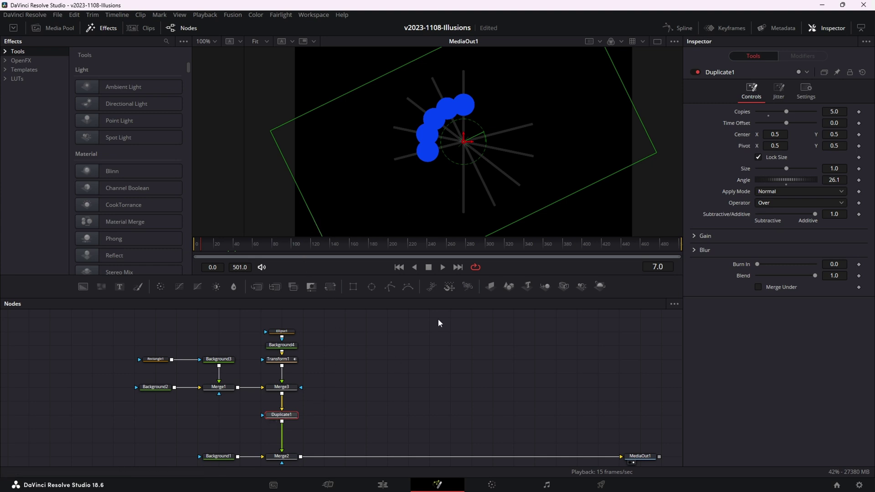
right_click(746, 182)
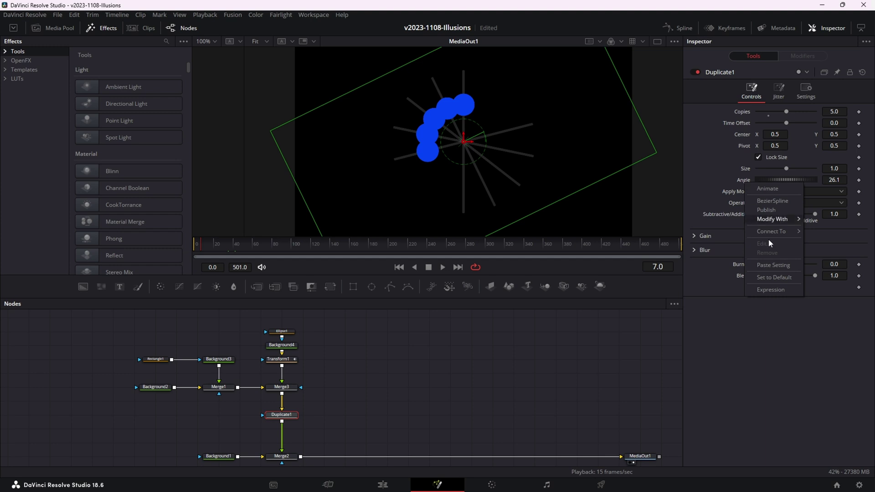
click(775, 287)
click(787, 192)
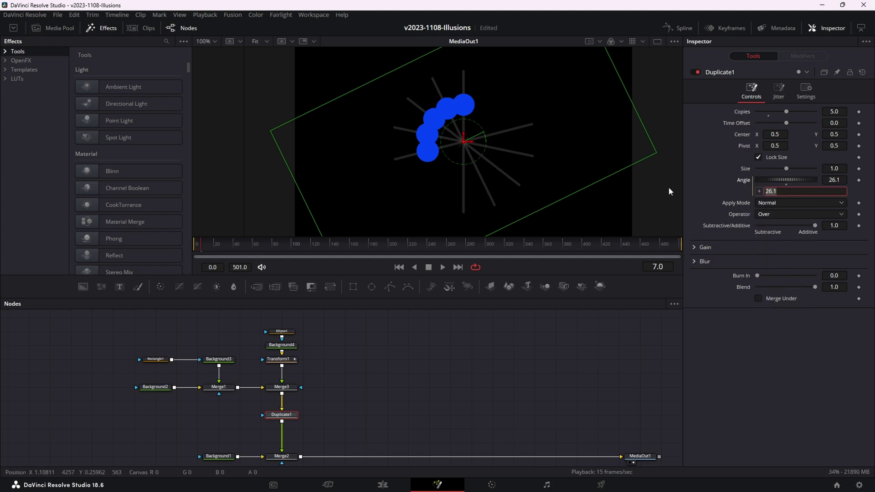
text(360/Copies)
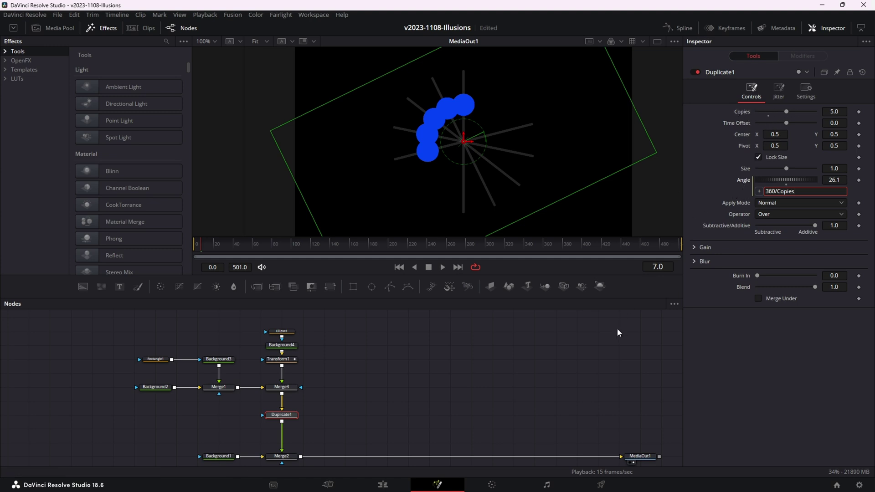
key(Tab)
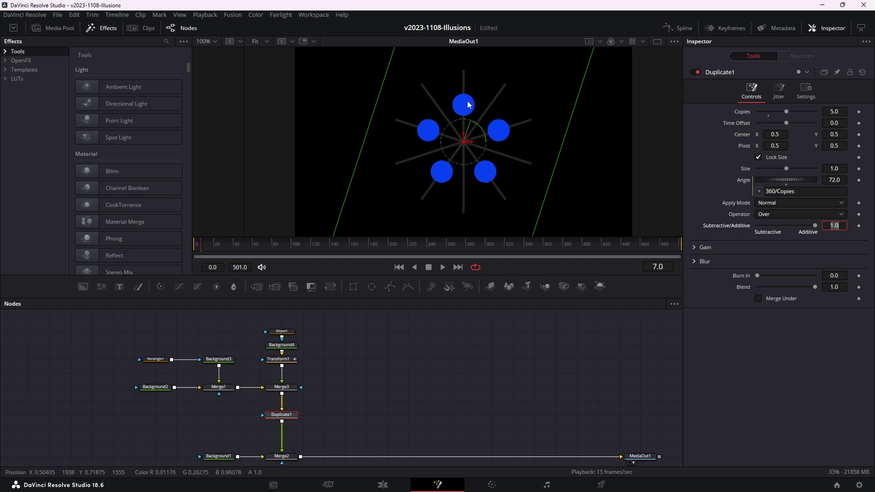
- Change the Angle expression of Duplicate1 to 360/Copies/2 and play back the animation
click(803, 192)
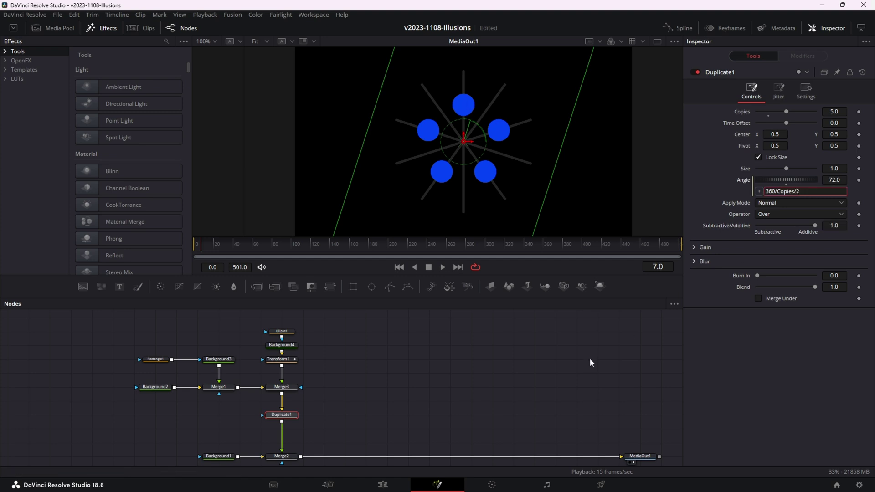
key(Return)
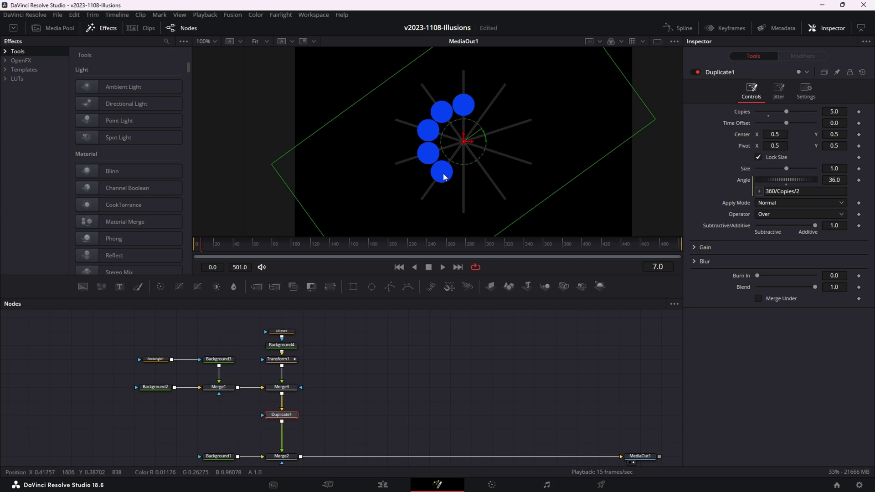
key(space)
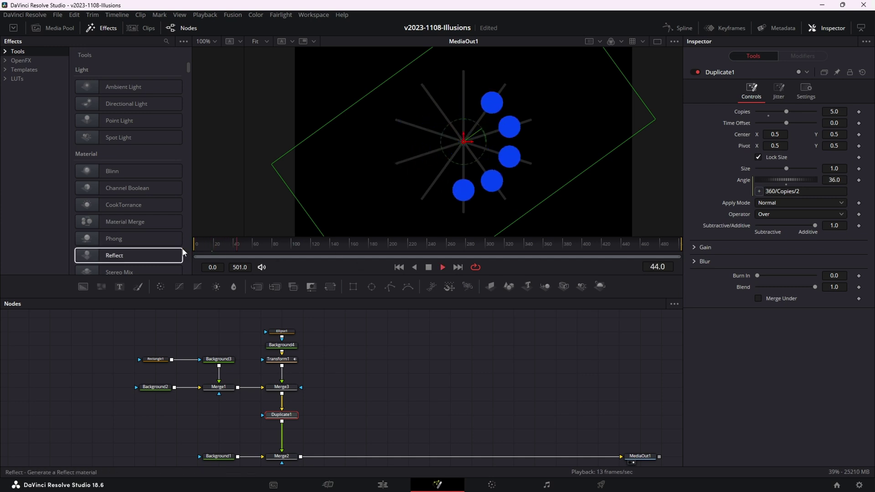
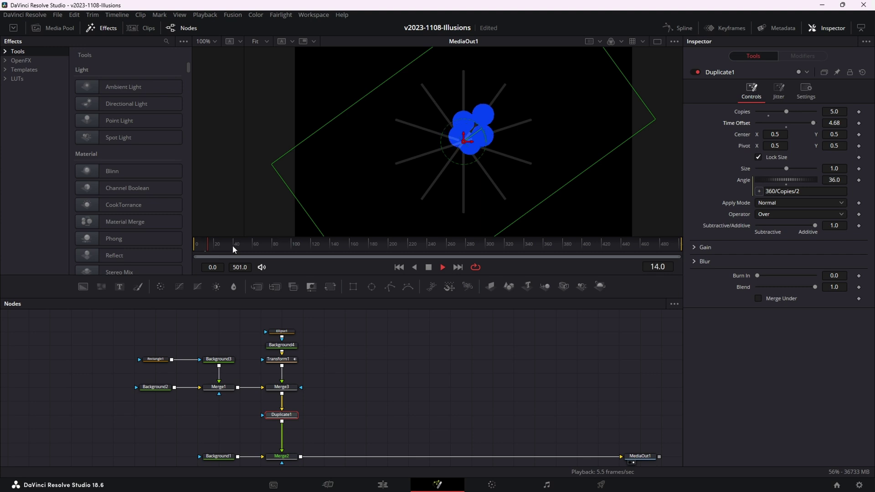
- Try Duplicate1's Time Offset at about 2.18 and scrub through the start of the animation
click(796, 123)
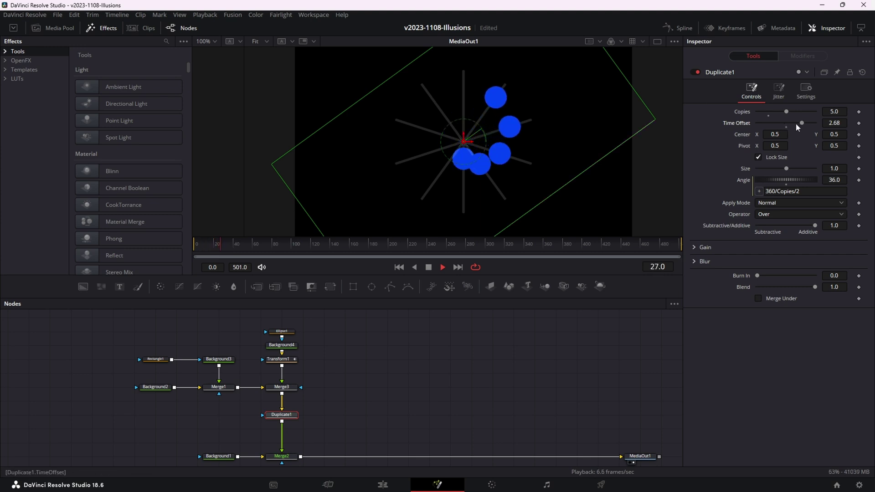
click(203, 246)
drag(245, 245, 186, 247)
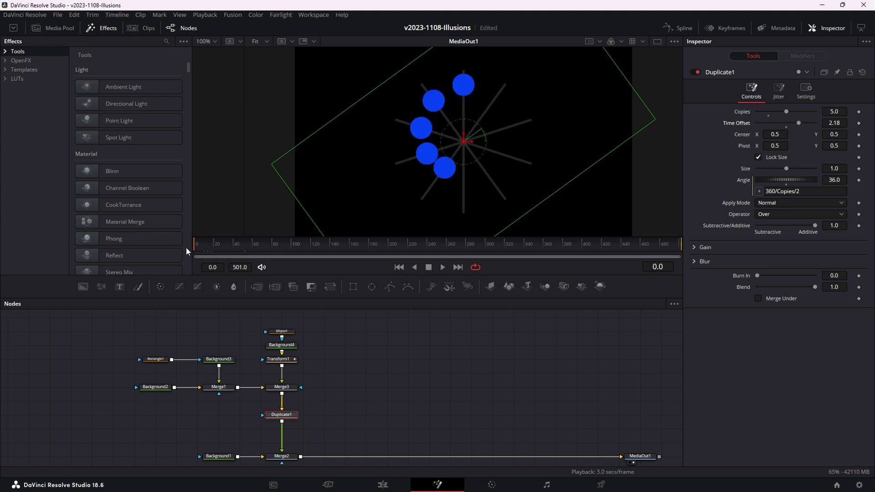
- Drive Duplicate1's Time Offset with the expression 40/Copies
right_click(741, 121)
click(771, 229)
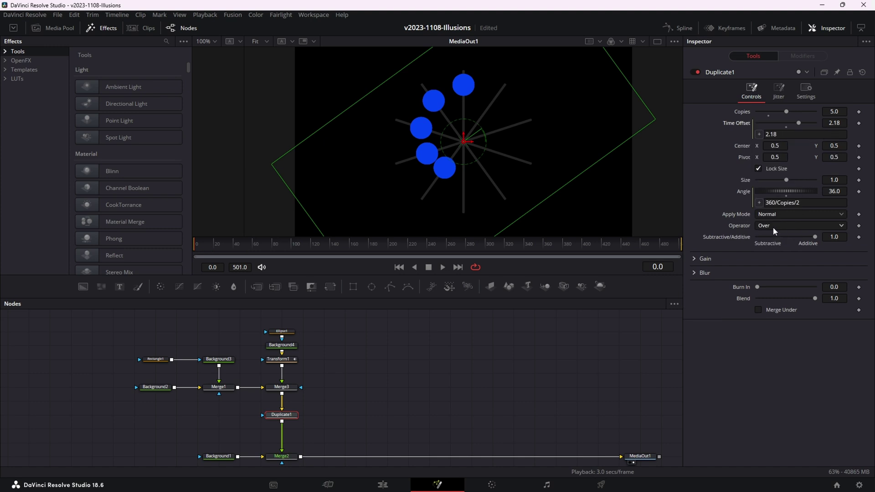
text(40)
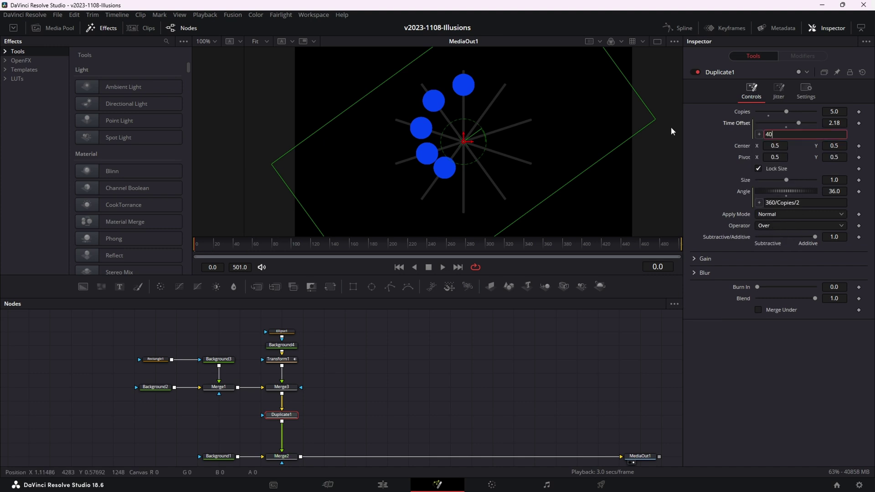
text(/Copies)
key(Return)
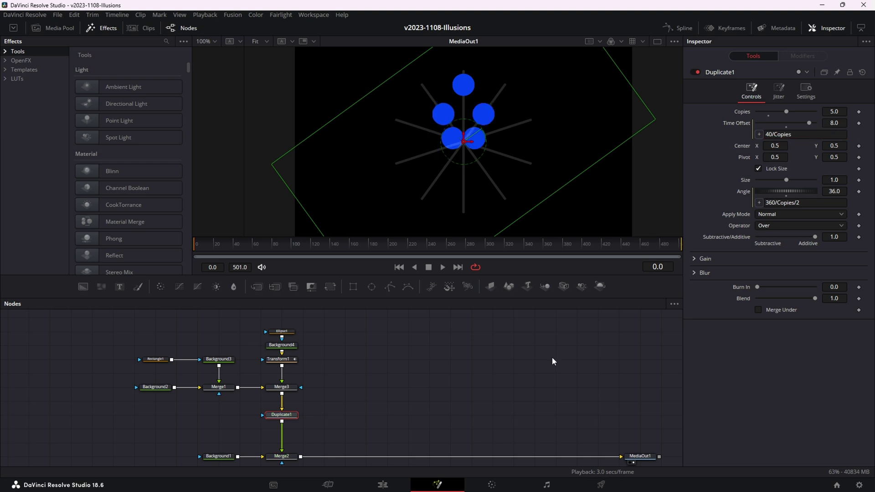
- Play back the offset animation and set Duplicate1's Copies to 9
key(space)
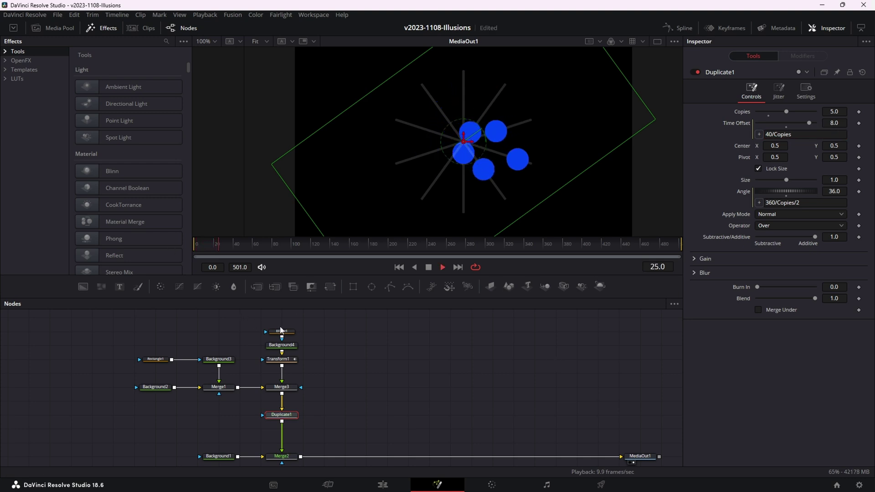
key(space)
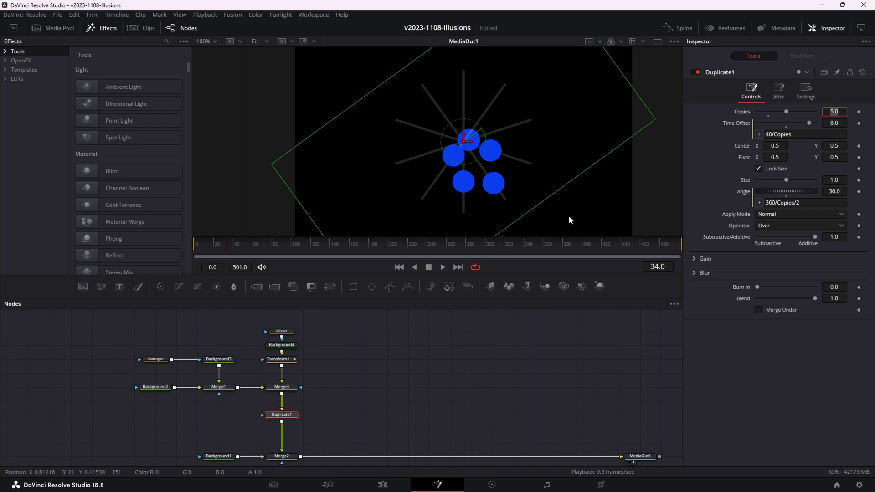
text(9)
key(Return)
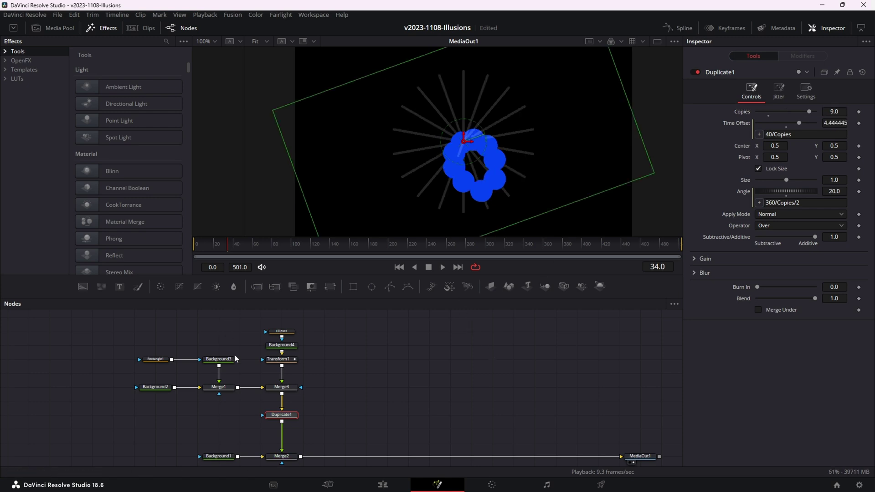
- Shrink the Ellipse1 circle to about 0.043 in width and height and check the result on MediaOut1
click(282, 331)
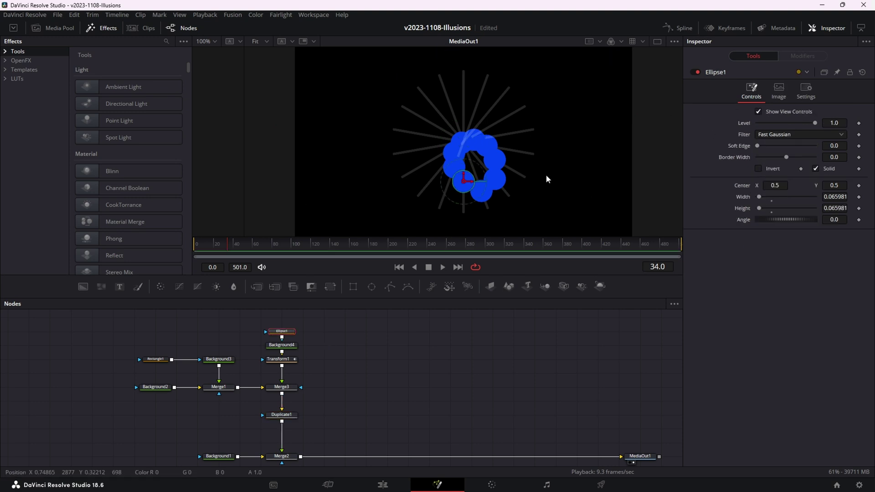
drag(474, 186, 439, 159)
scroll(484, 194, up, 5)
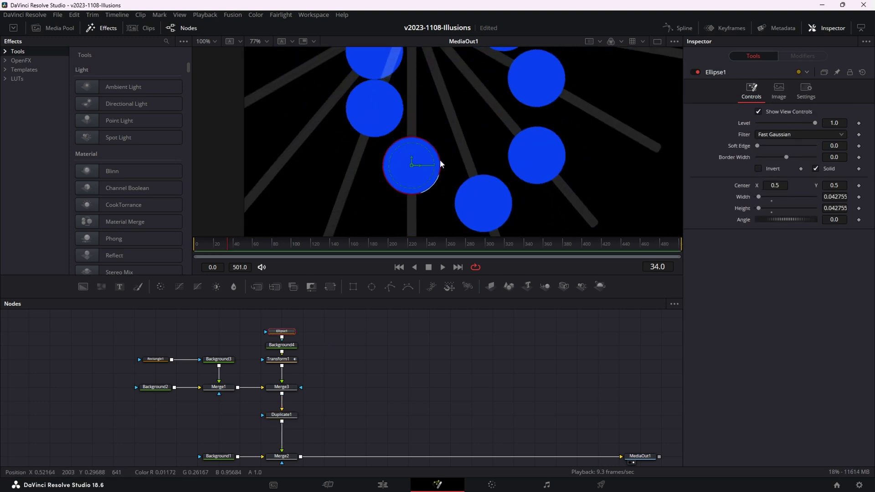
scroll(449, 113, down, 5)
drag(448, 114, 442, 128)
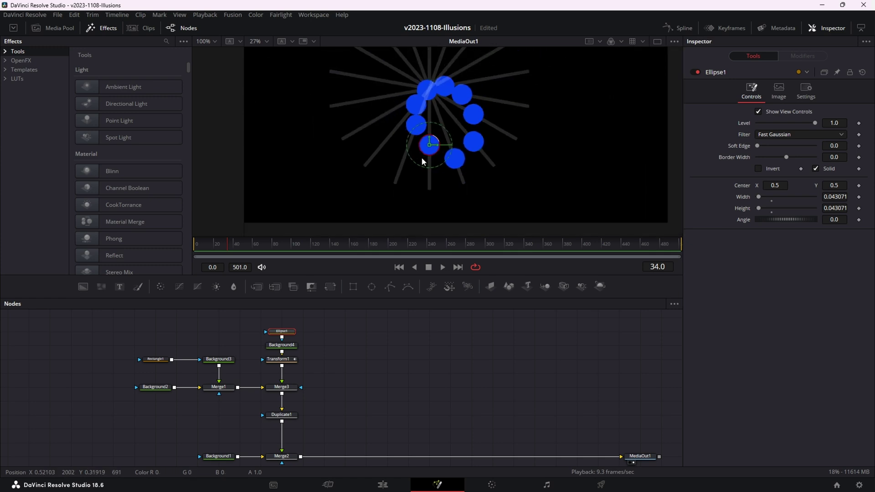
click(623, 451)
scroll(623, 452, down, 1)
scroll(423, 124, down, 2)
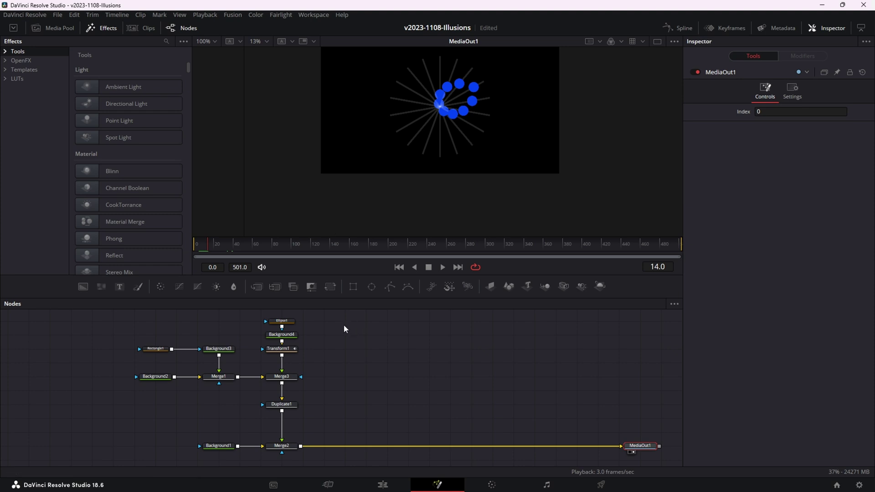
- Flatten both displacement keyframes of Transform1's Center path in the Spline editor to ease the circle's motion
scroll(573, 80, down, 1)
click(282, 351)
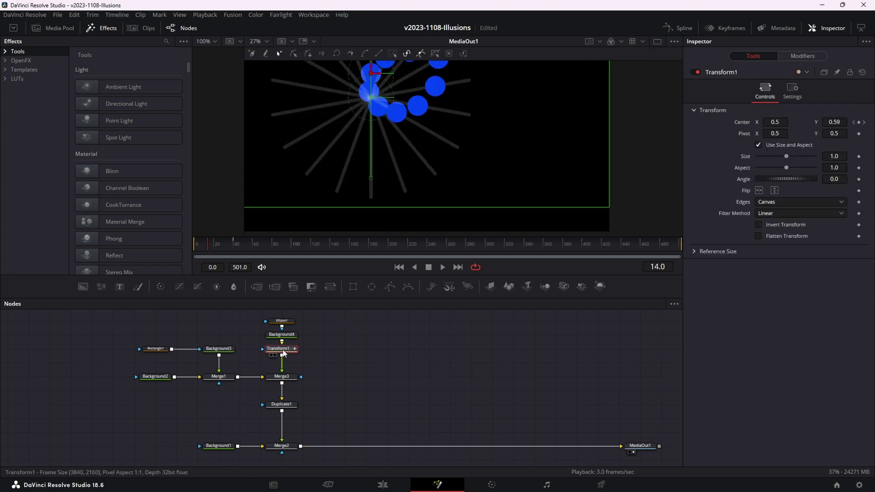
click(680, 28)
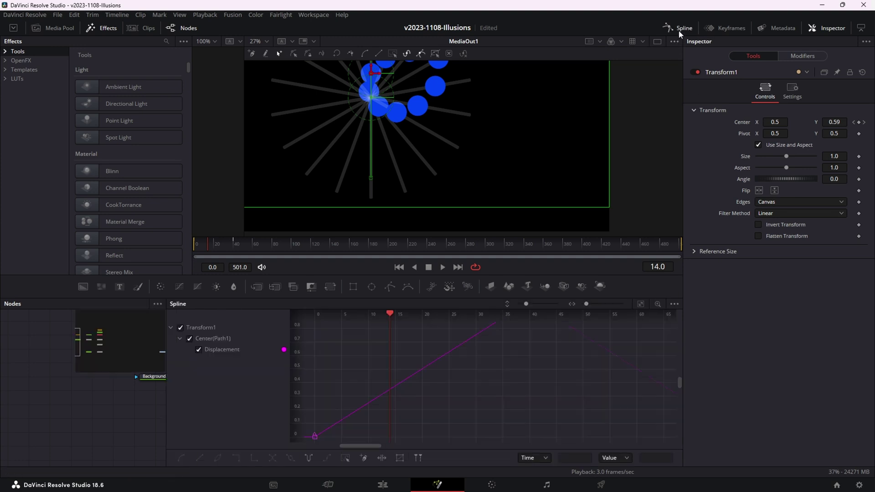
click(640, 304)
drag(541, 394, 321, 449)
key(f)
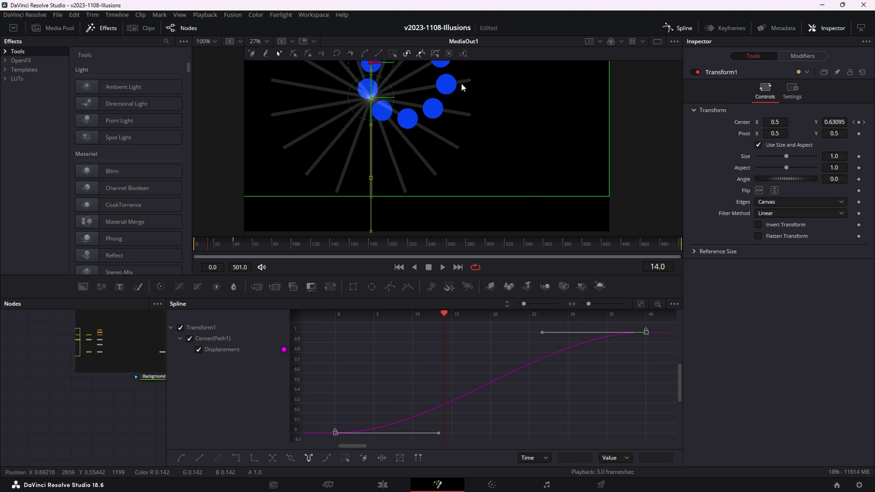
- Enlarge the node area below the viewer and save the project
scroll(471, 103, up, 5)
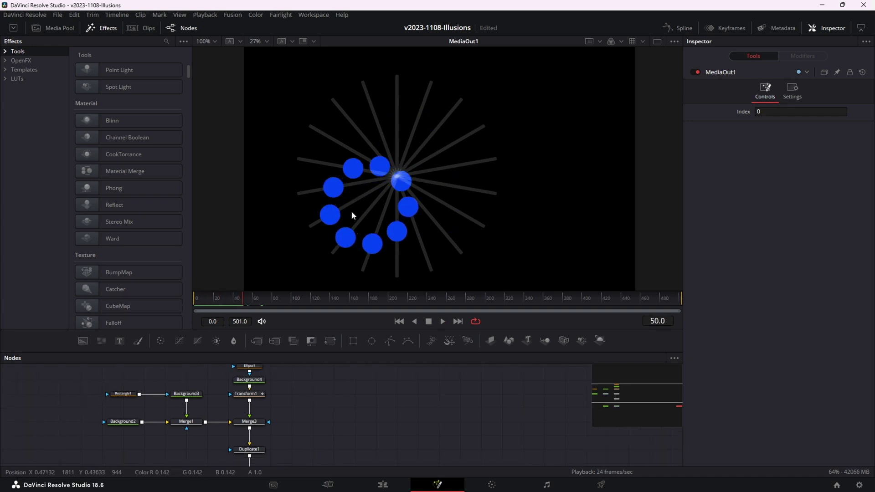
drag(346, 330, 345, 278)
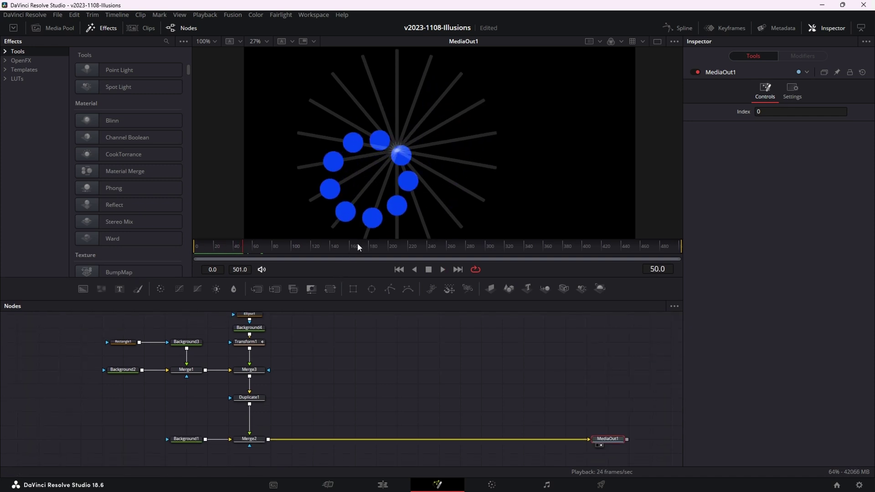
scroll(336, 354, up, 2)
key(ctrl+s)
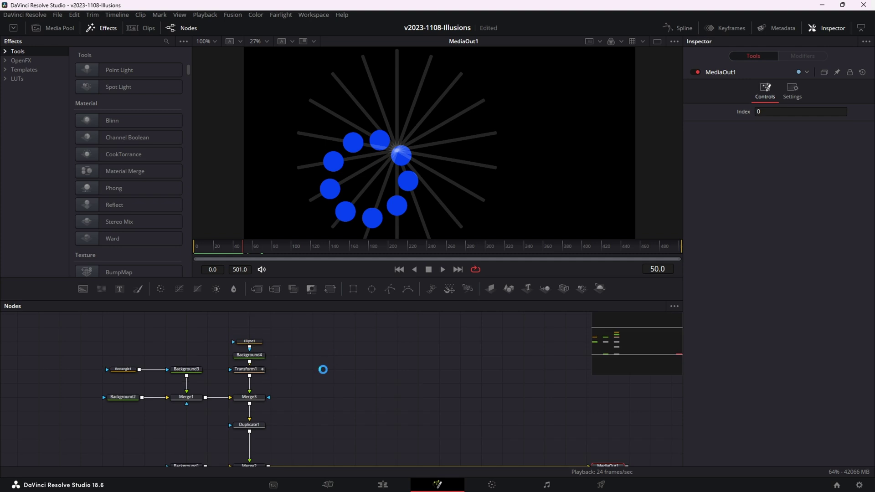
- Add a Background node beside the existing nodes and colour it purple, about Red 0.475, Green 0.145, Blue 0.765
drag(80, 288, 337, 365)
click(758, 164)
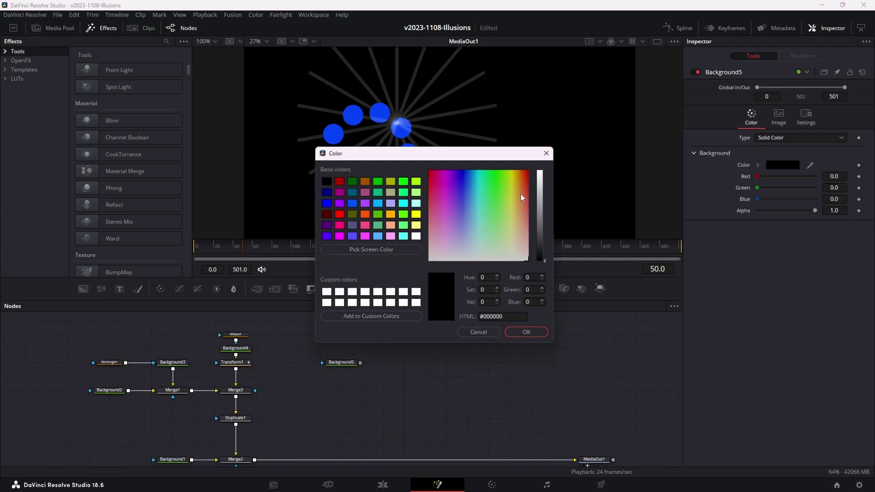
mouse_move(451, 189)
mouse_down()
mouse_move(455, 179)
mouse_move(453, 187)
mouse_up()
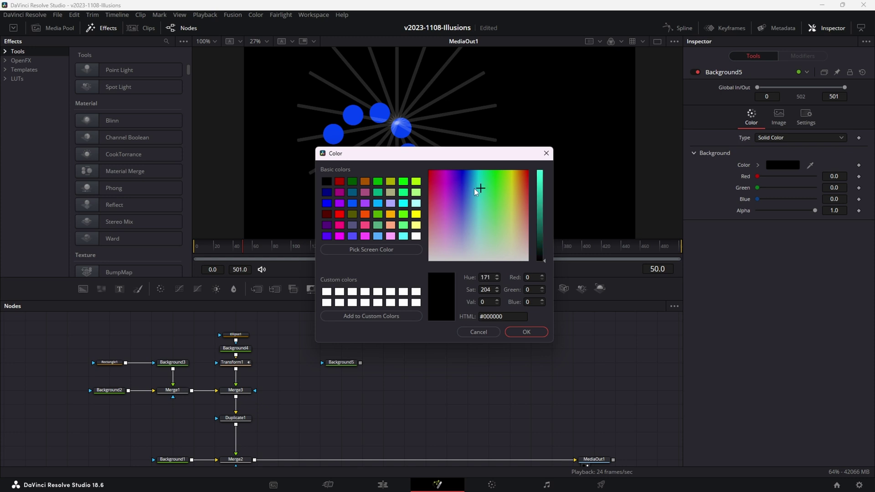
click(540, 191)
click(526, 332)
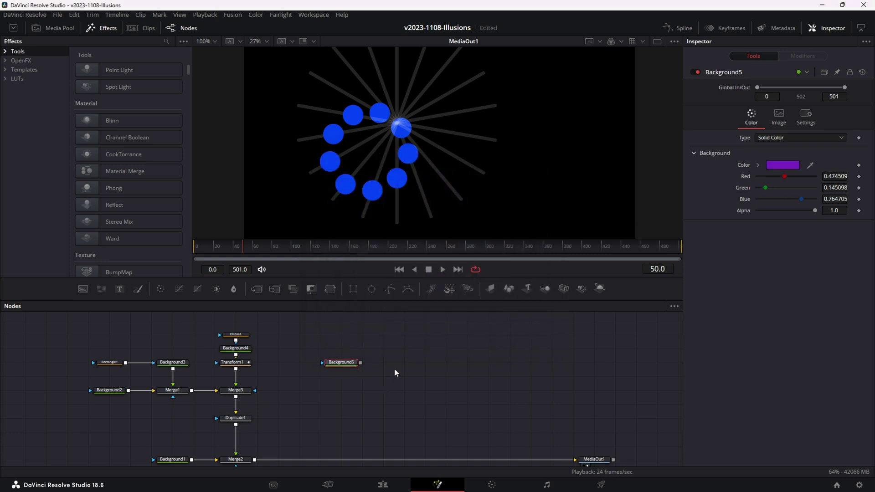
- Merge the purple background over Merge2's output through an ellipse mask about 0.067 wide and high
click(372, 290)
drag(361, 349, 292, 446)
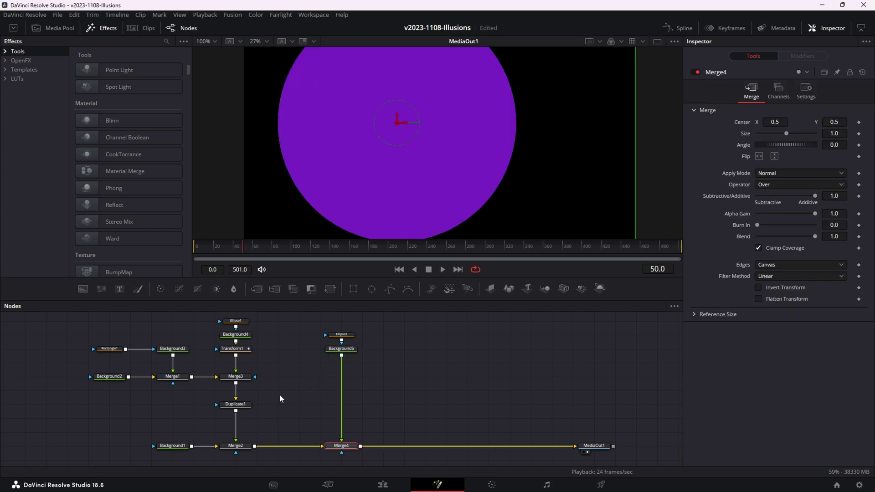
click(342, 334)
drag(483, 203, 412, 137)
- At frame 0, add a Transform after Background5 and raise the purple circle into the blue ring's middle, at Center Y about 0.649
click(197, 246)
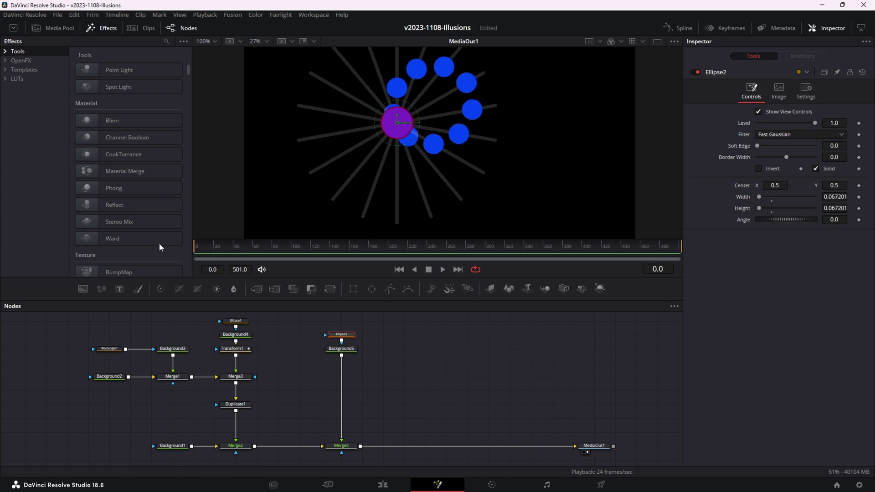
click(342, 348)
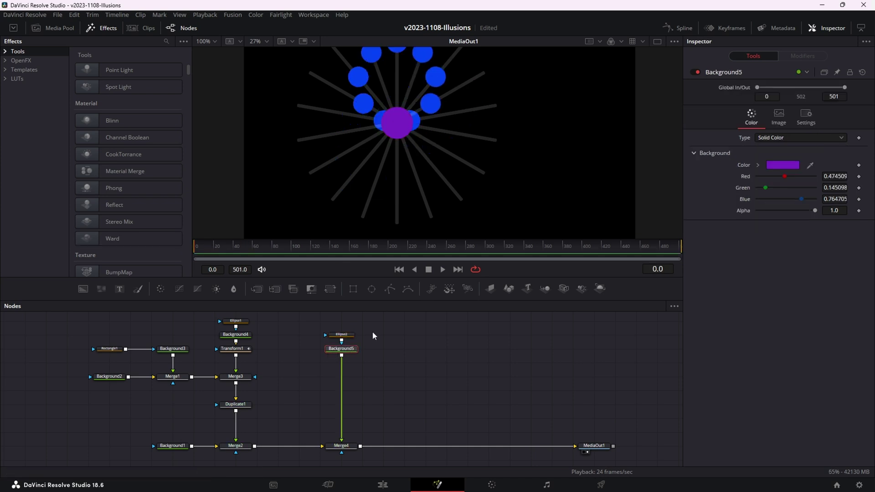
click(330, 289)
drag(400, 118, 401, 79)
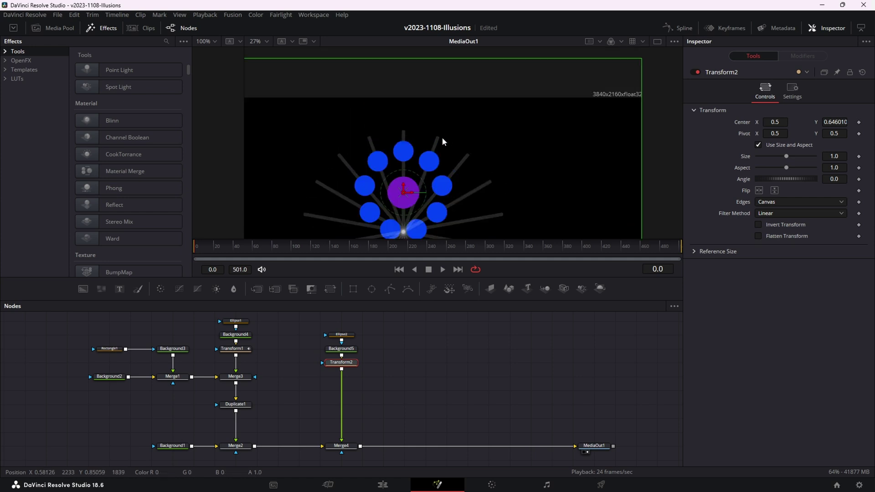
scroll(442, 137, up, 2)
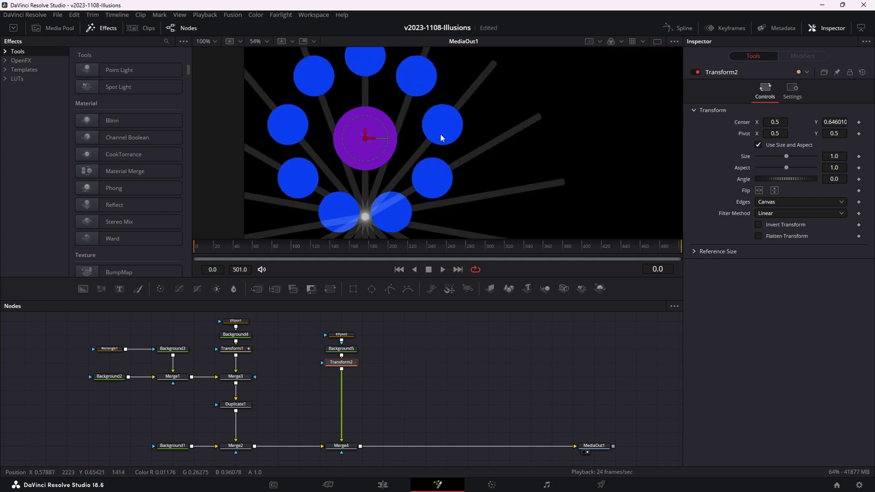
scroll(442, 137, down, 2)
drag(403, 131, 402, 130)
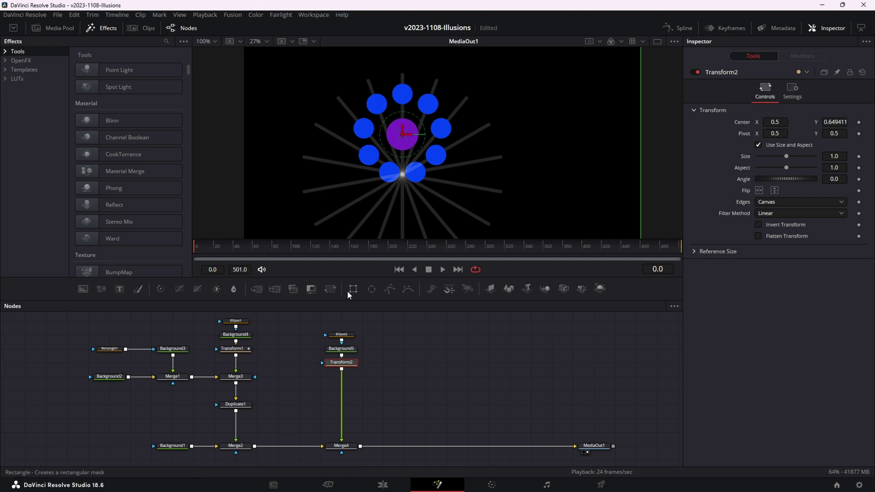
- Add a second Transform after Transform2 and keyframe its Angle from 0 at frame 0 to -180 at frame 40
click(332, 289)
mouse_move(777, 180)
mouse_down()
mouse_move(797, 174)
mouse_move(751, 169)
mouse_move(775, 174)
mouse_up()
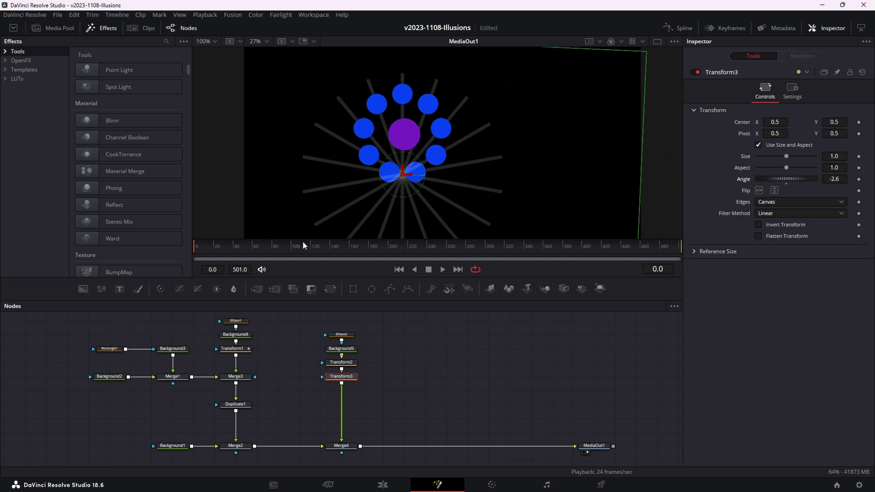
double_click(743, 180)
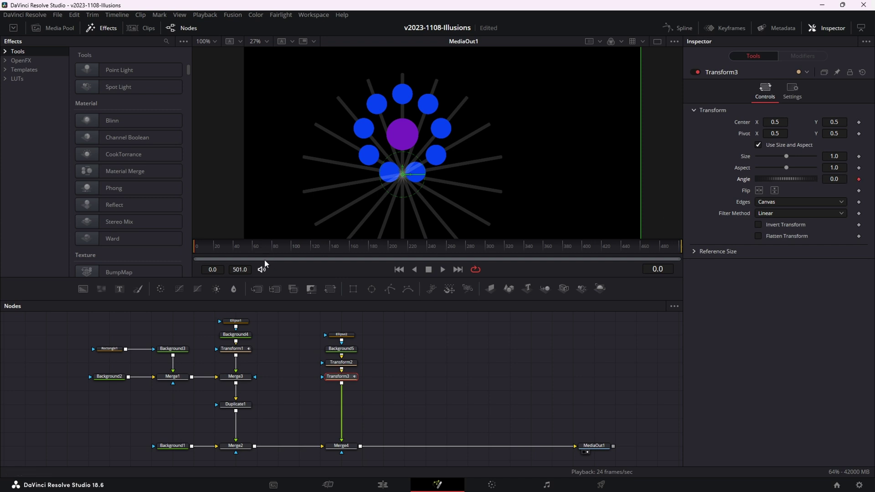
click(234, 249)
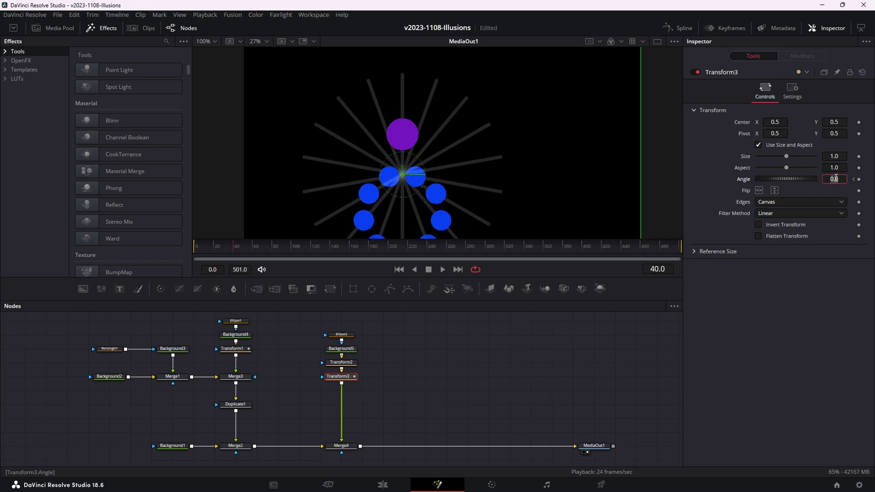
text(.5)
key(Return)
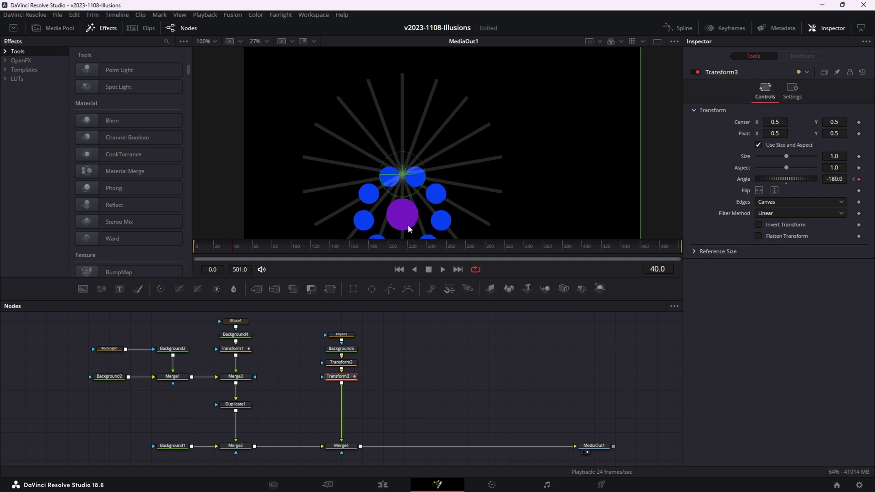
- Play back the purple circle's rotation against the blue ring from frame 0 and again from about frame 40
click(227, 249)
drag(227, 248, 170, 248)
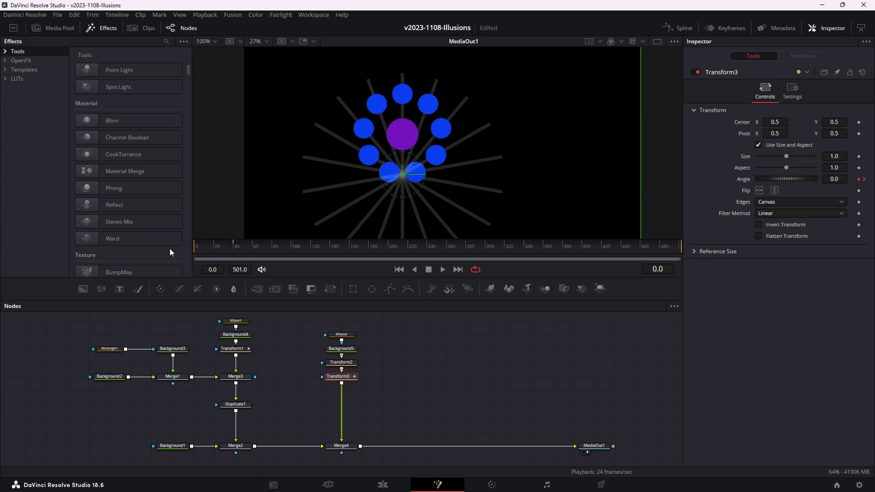
key(space)
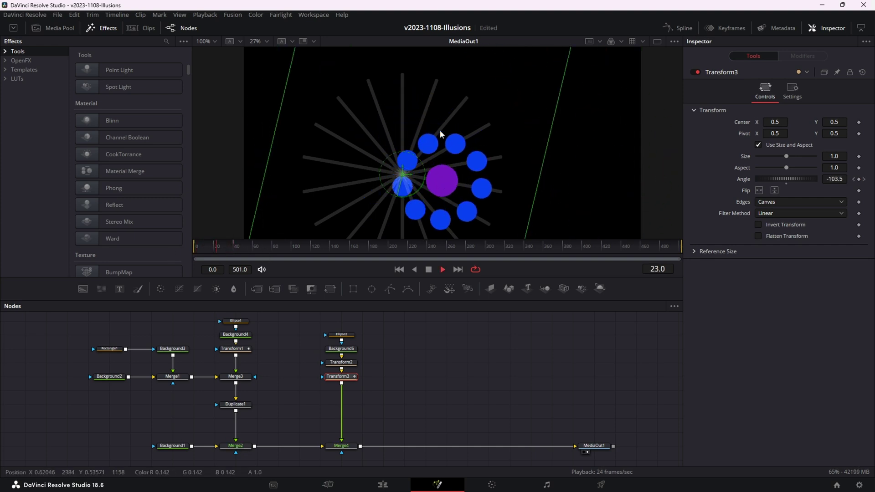
mouse_move(223, 247)
mouse_down()
mouse_move(157, 247)
mouse_move(233, 249)
mouse_up()
key(space)
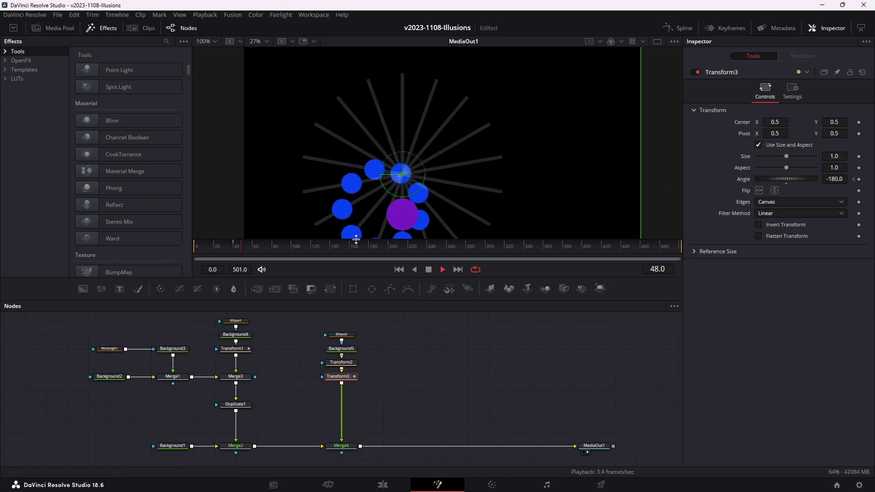
key(space)
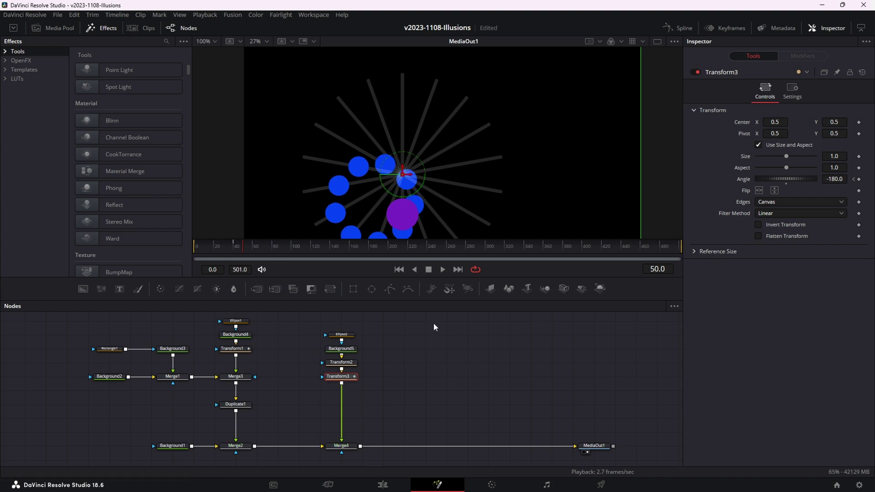
- Apply Set Relative to both Angle keyframes on Transform3's spline so the rotation continues past frame 40
click(687, 27)
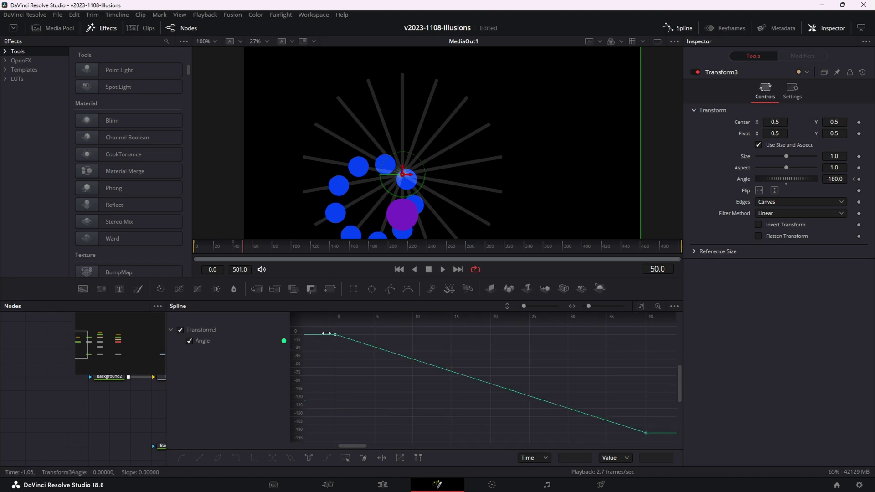
drag(325, 331, 308, 403)
mouse_move(328, 322)
mouse_down()
mouse_move(324, 344)
mouse_move(318, 329)
mouse_move(554, 444)
mouse_move(640, 454)
mouse_up()
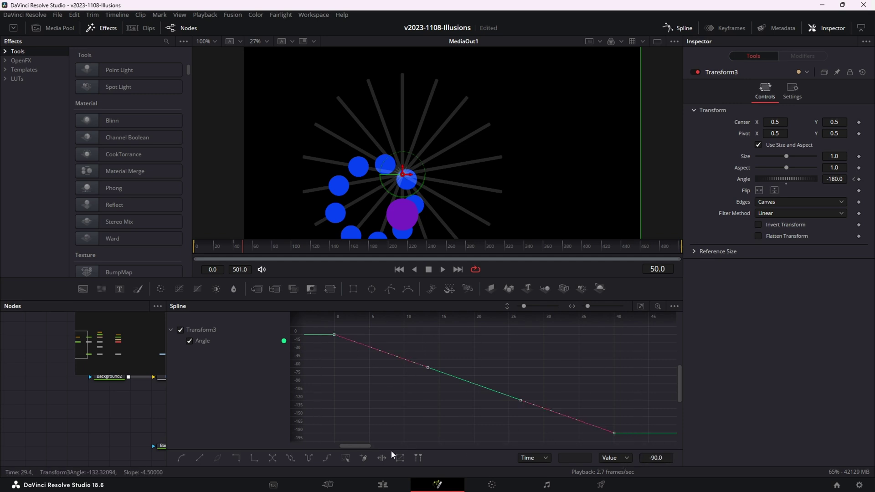
click(328, 459)
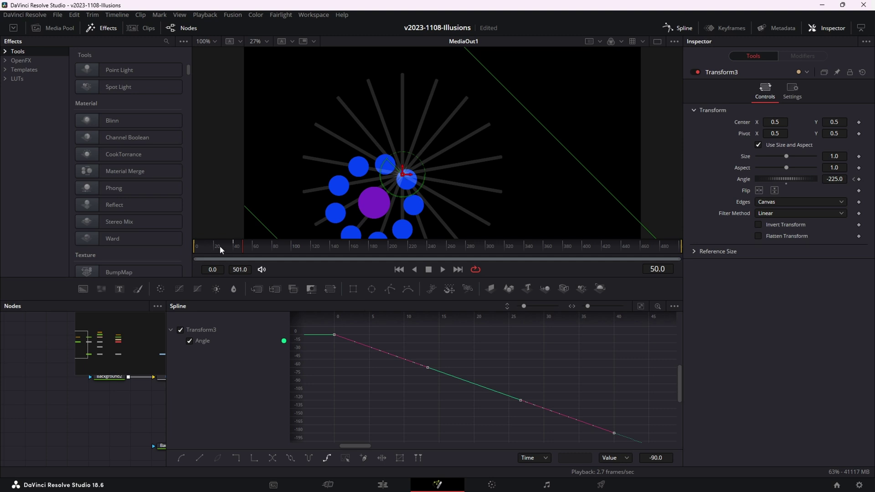
- Scrub and play back the purple circle's continued rotation beyond frame 40, and close the spline view
drag(220, 247, 242, 246)
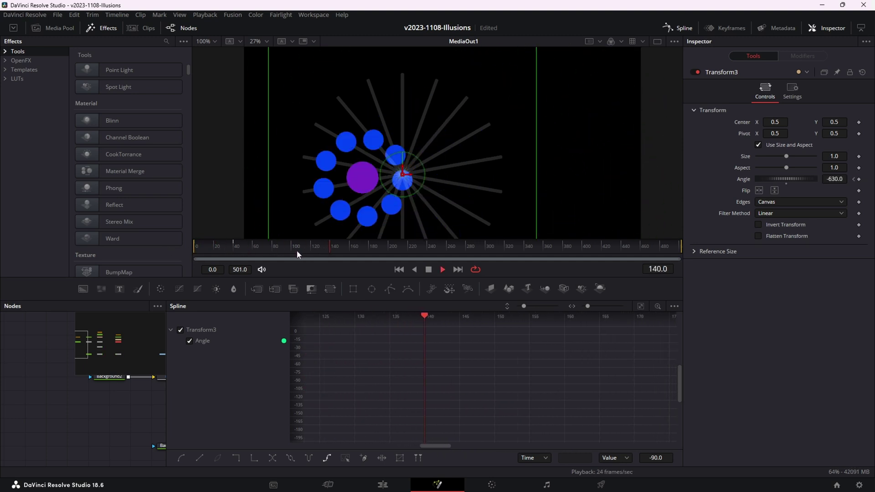
key(space)
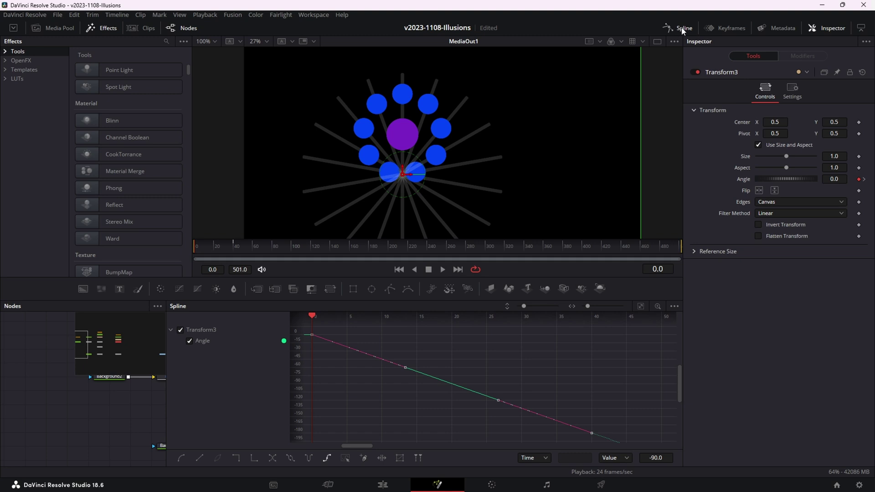
click(680, 28)
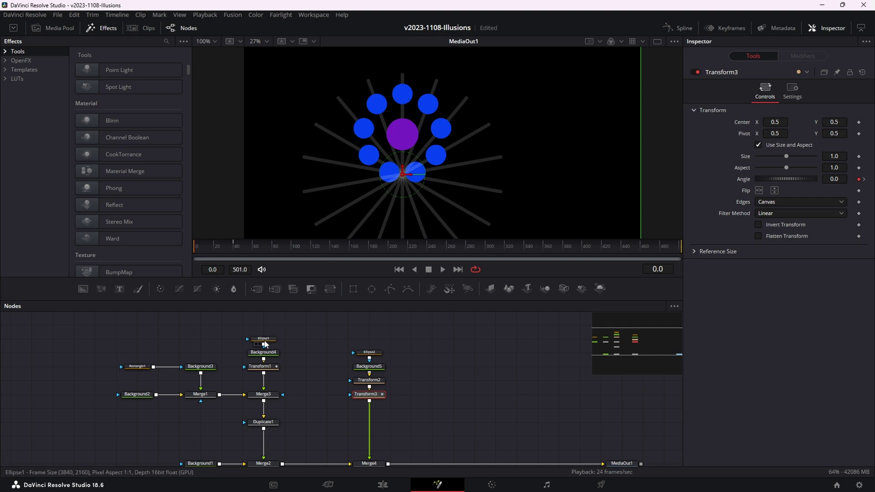
- Reshape Ellipse1 into a flat ellipse about 0.15 wide and 0.017 high
click(265, 339)
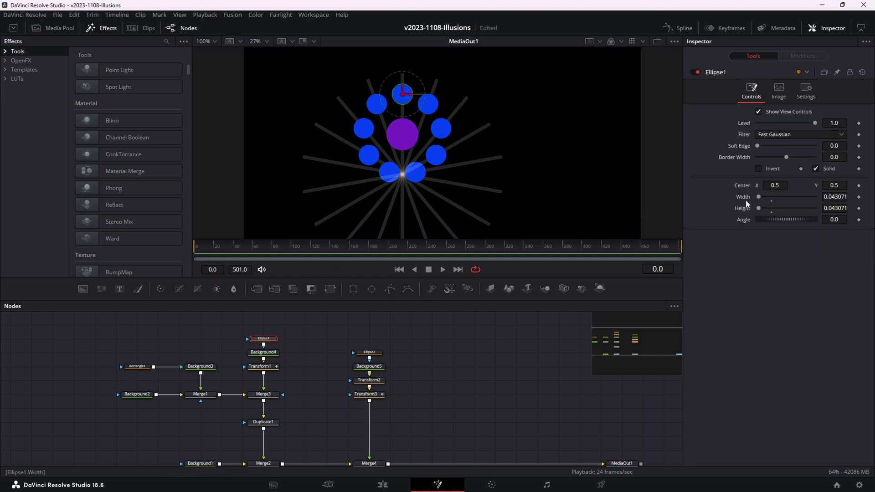
drag(759, 199, 762, 197)
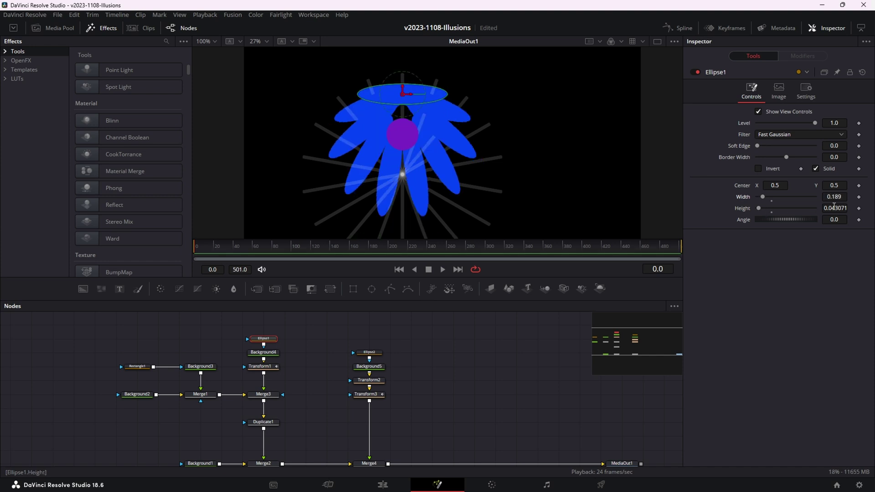
drag(836, 208, 826, 208)
drag(758, 208, 761, 197)
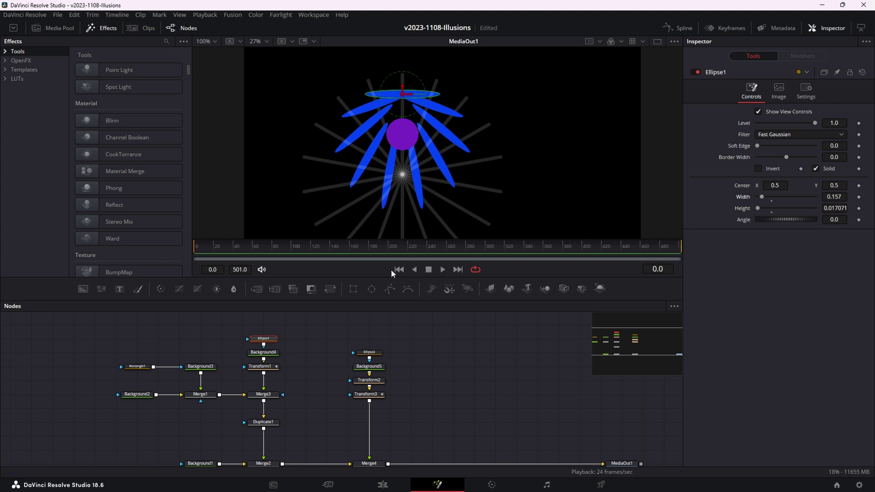
- Fade the radial lines by lowering Merge1's Blend to about 0.039, and play back the result
click(200, 394)
mouse_move(765, 237)
mouse_down()
mouse_move(775, 236)
mouse_move(759, 237)
mouse_up()
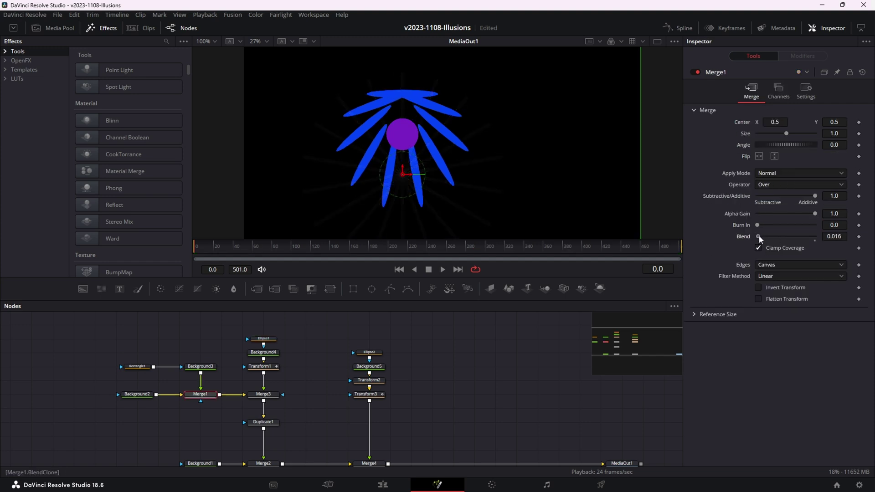
key(space)
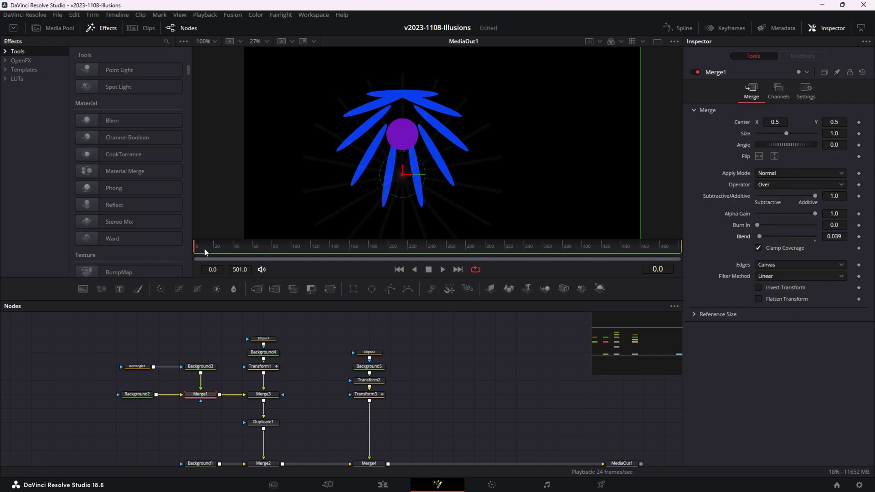
- Shorten the blue ellipses by setting Ellipse1's Width to about 0.096, and play back from frame 0
click(263, 339)
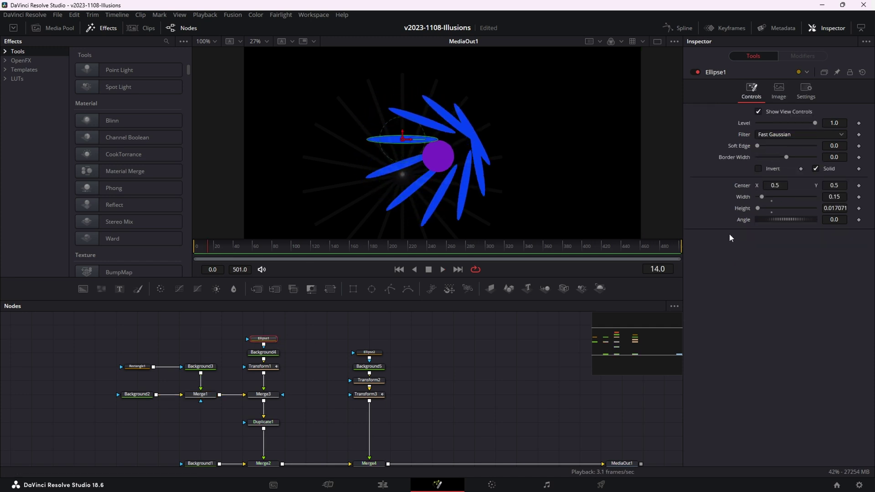
drag(843, 197, 821, 197)
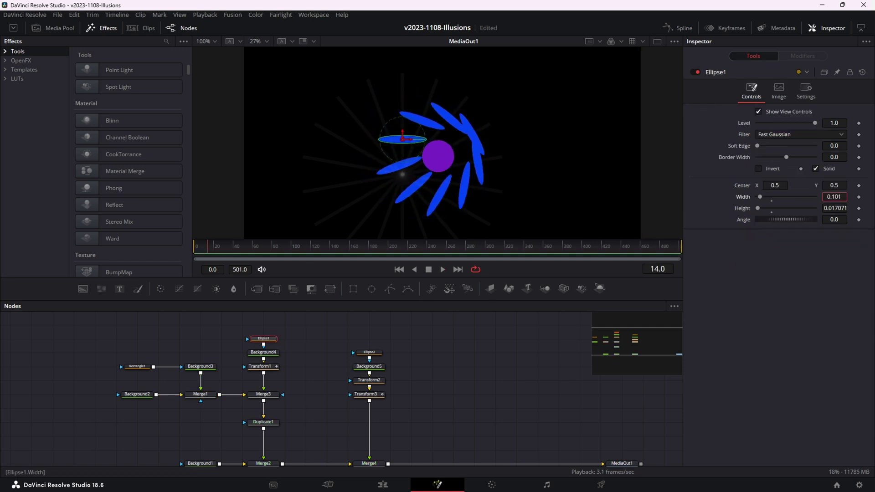
click(201, 245)
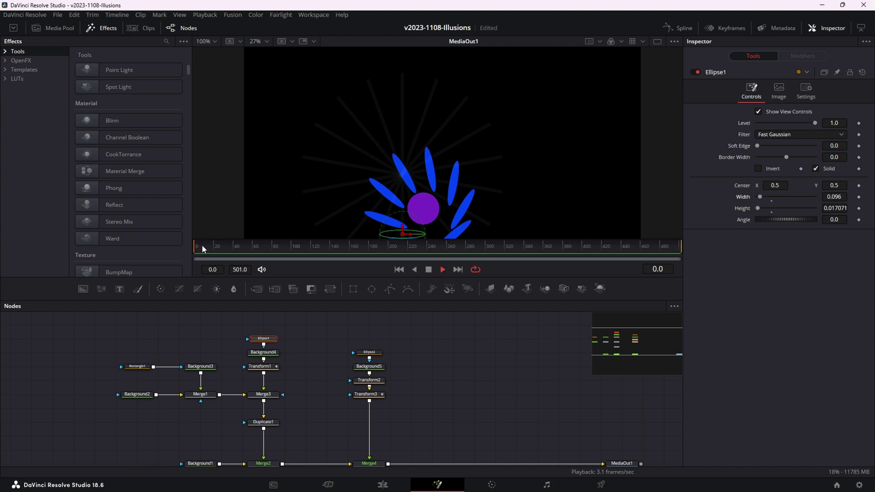
key(space)
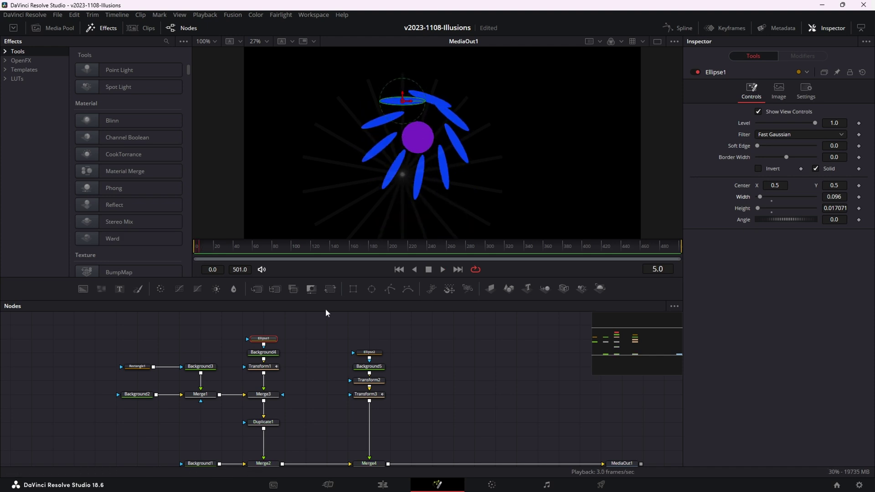
- Shift the Ellipse1, Background4 and Transform1 nodes up and add a Color Corrector between Transform1 and Merge3
drag(234, 332, 275, 353)
click(268, 354)
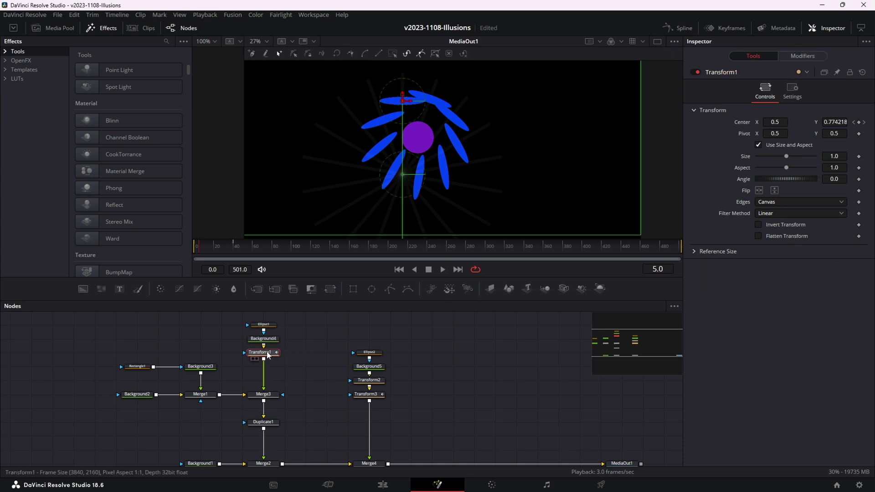
key(shift+space)
text(dup)
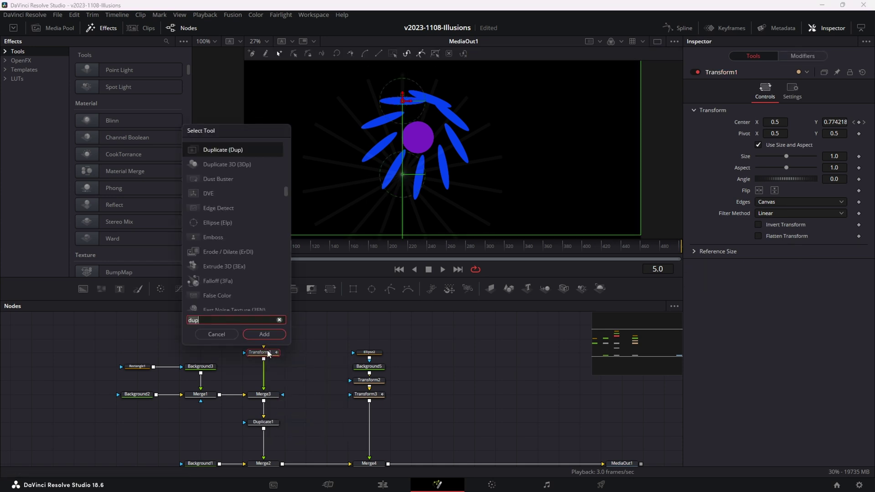
key(BackSpace)
key(BackSpace)
key(BackSpace)
text(cc)
key(Return)
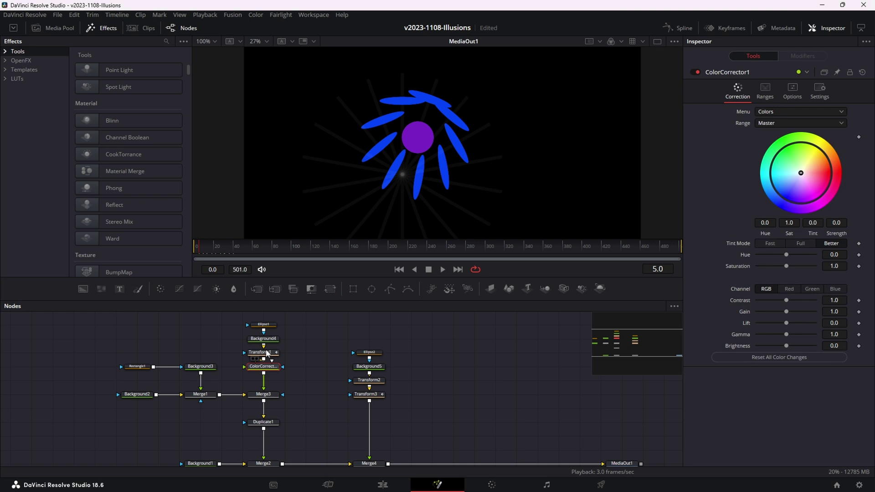
- Keyframe ColorCorrector1's Hue from 0.0 at frame 0 to 1.0 at frame 40
mouse_move(787, 256)
mouse_down()
mouse_move(803, 253)
mouse_move(796, 259)
mouse_up()
click(787, 259)
drag(199, 246, 185, 246)
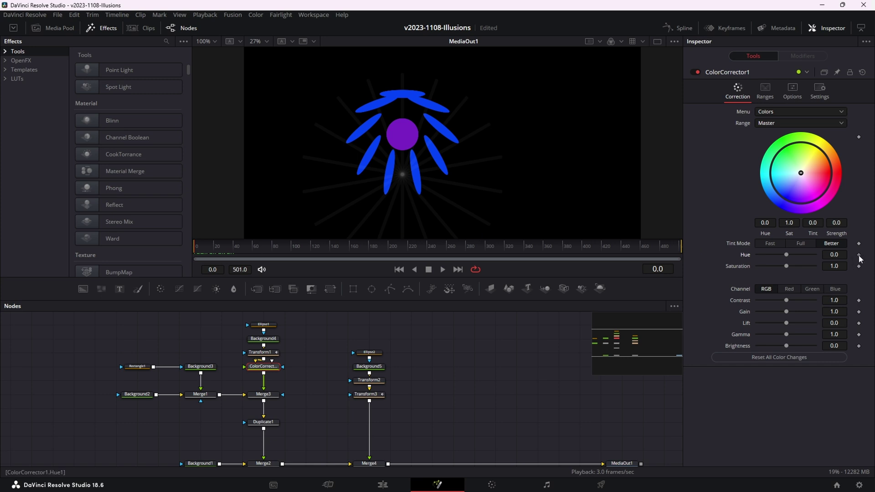
click(237, 250)
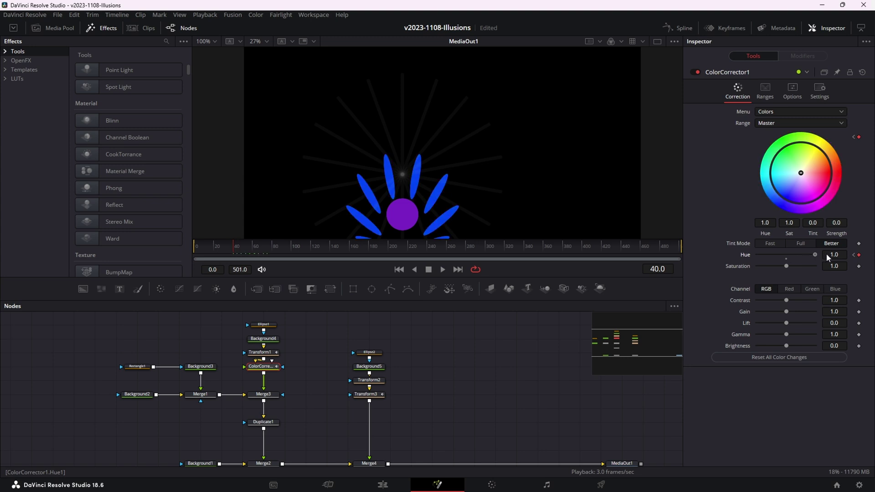
- Play back the ellipses' hue cycling from frame 0 to beyond frame 40
drag(219, 245, 182, 246)
key(space)
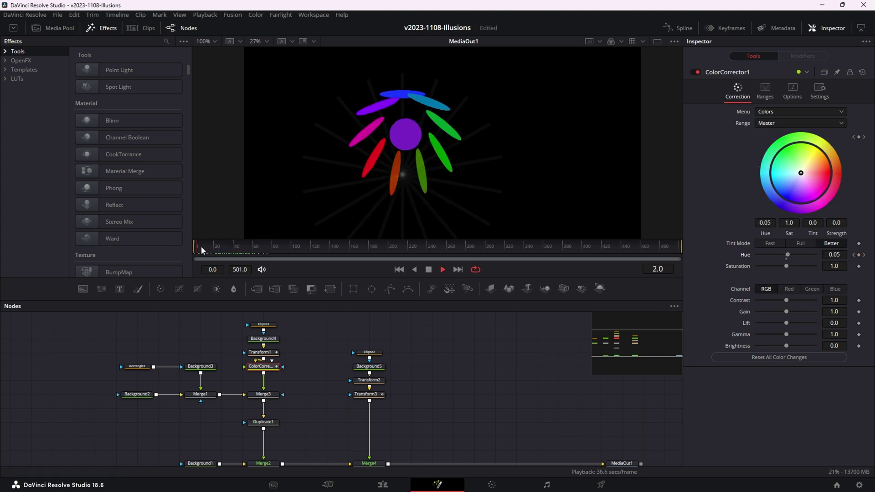
key(space)
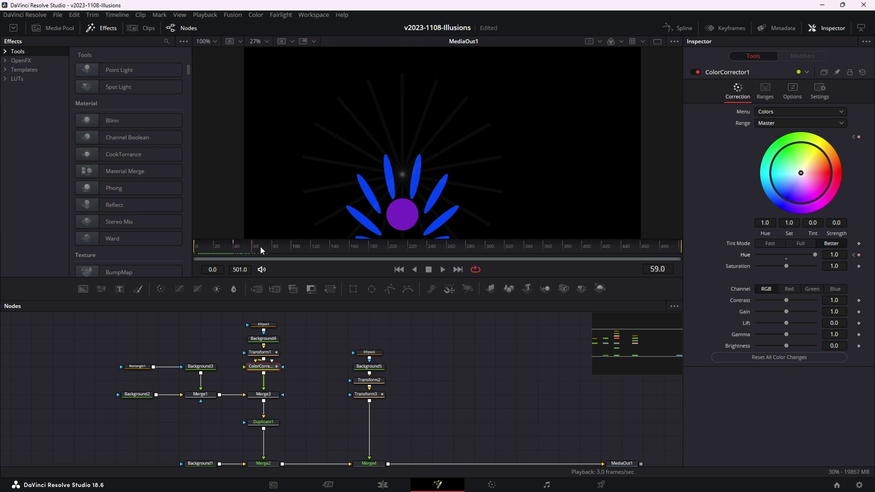
- At frame 40, fit ColorCorrector1's Hue spline to view and apply Set Relative to its keyframes
mouse_move(365, 247)
mouse_down()
mouse_move(444, 250)
mouse_move(235, 252)
mouse_up()
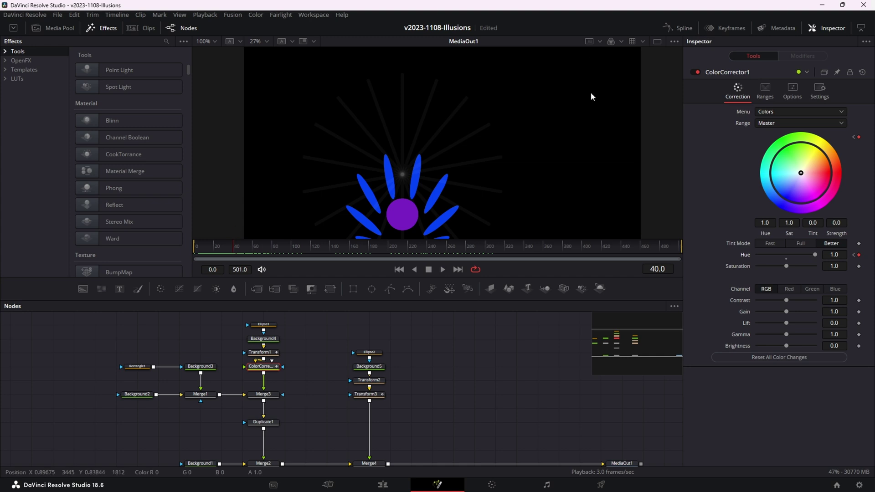
click(678, 28)
click(640, 307)
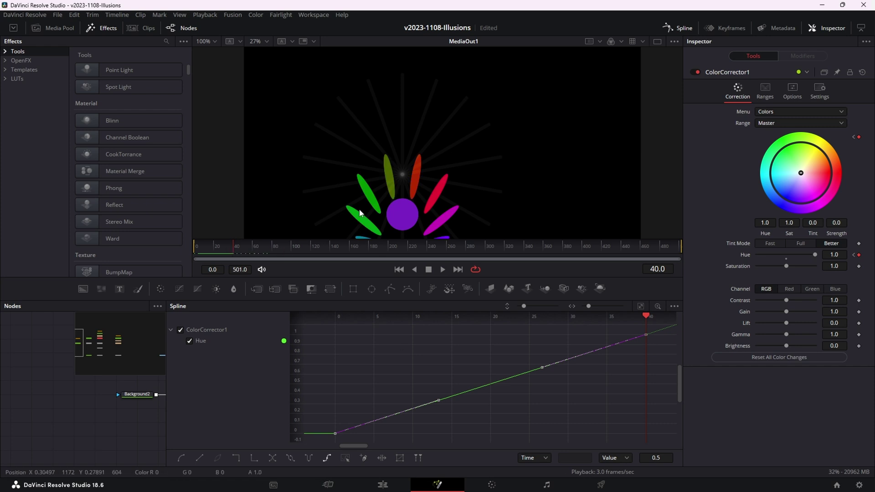
- Reposition the composition in the viewer and play back the multicoloured animation from frame 0
drag(412, 182, 421, 152)
key(space)
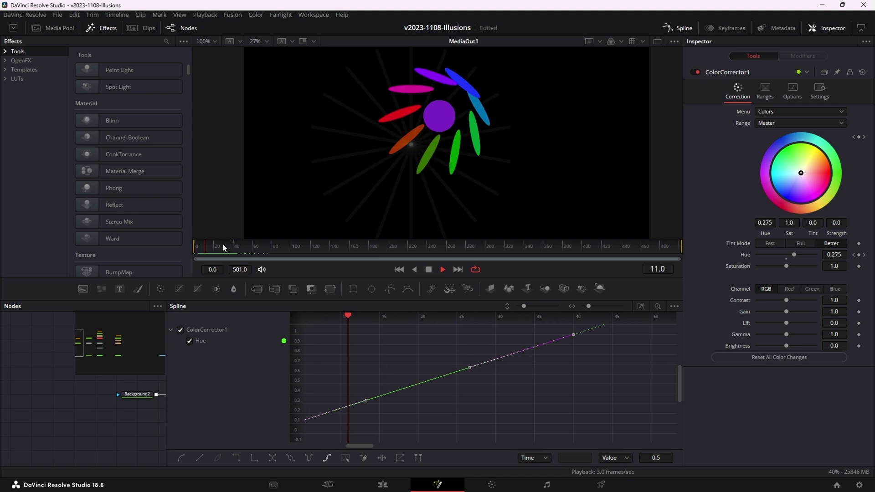
drag(223, 244, 168, 244)
key(space)
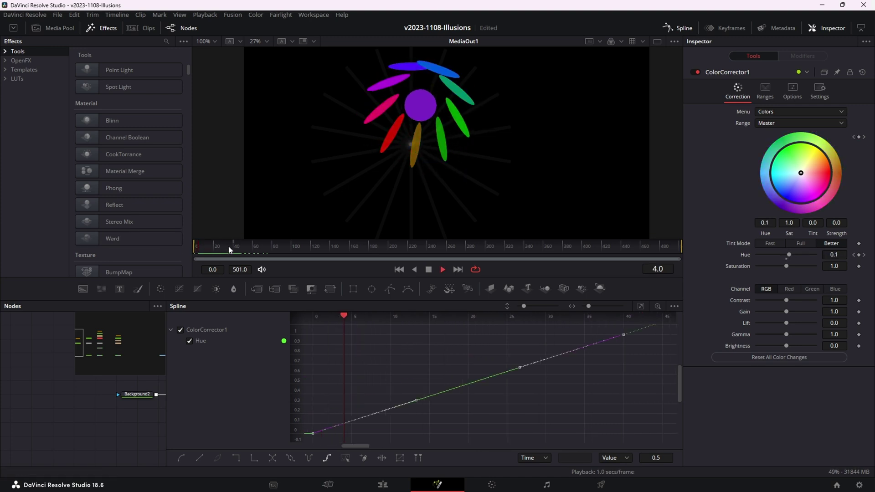